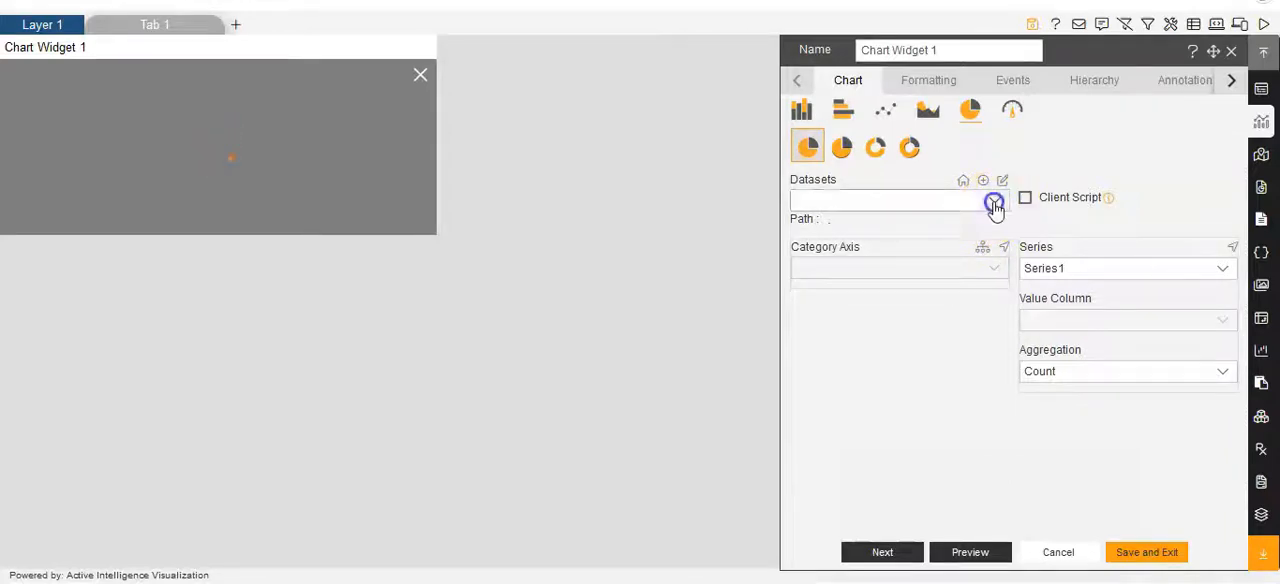
- Use the Customers dataset for the pie chart and set country as its category axis
click(995, 204)
click(901, 270)
click(993, 268)
scroll(875, 358, down, 3)
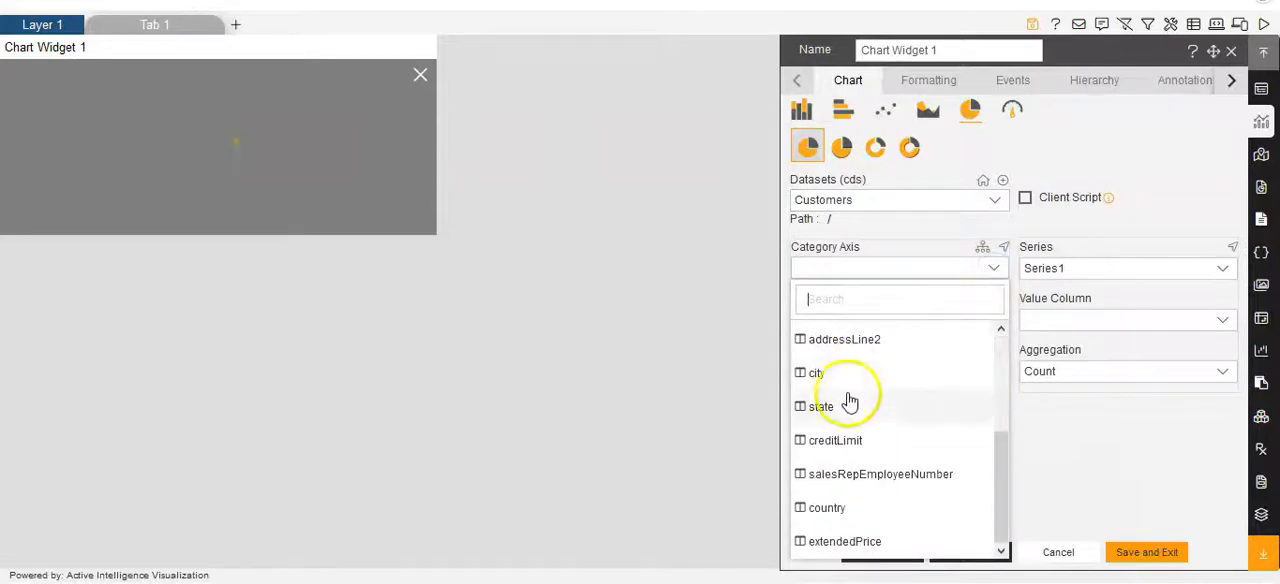
click(814, 508)
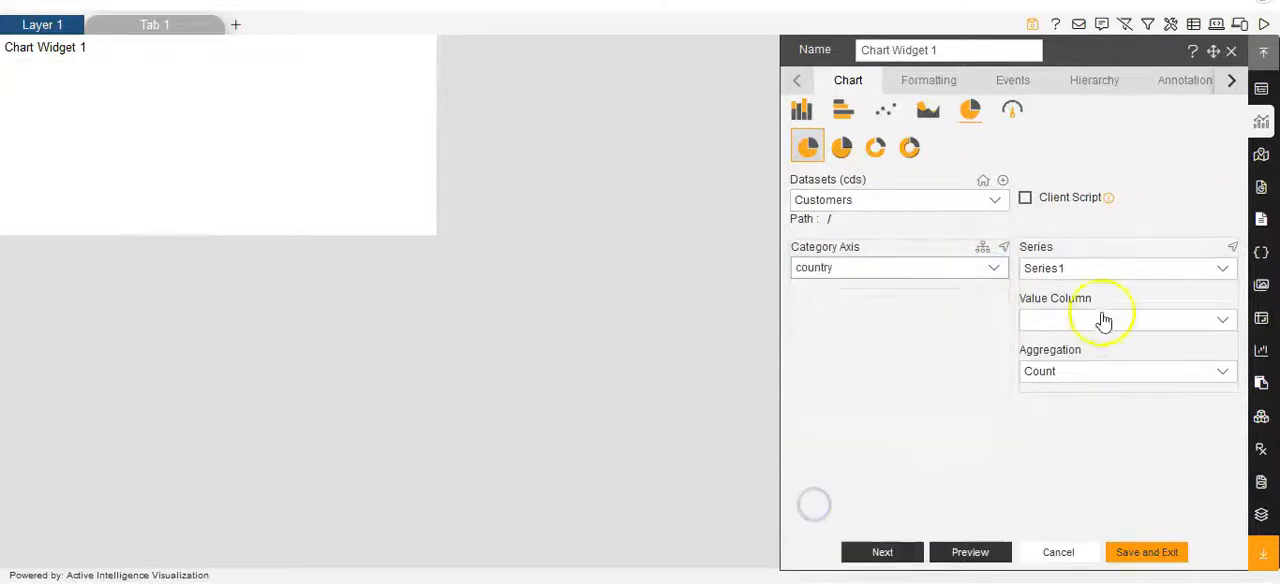
- Set the chart's value column to extendedPrice with Sum aggregation, and save the widget
click(1214, 319)
scroll(1100, 262, down, 3)
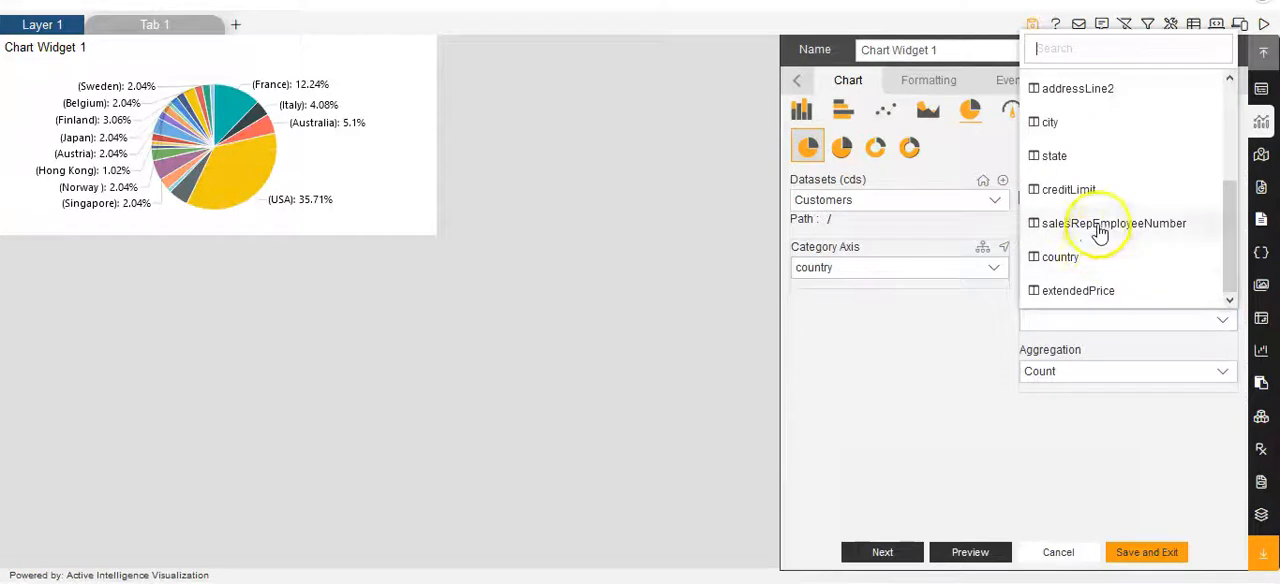
click(1100, 291)
click(1220, 371)
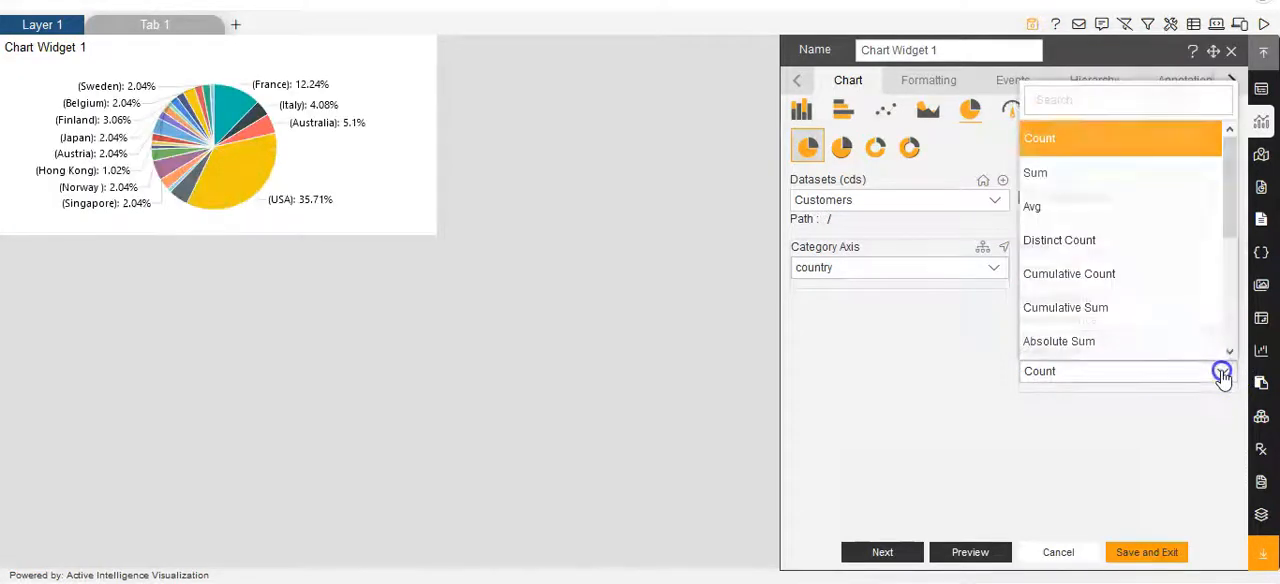
click(1055, 175)
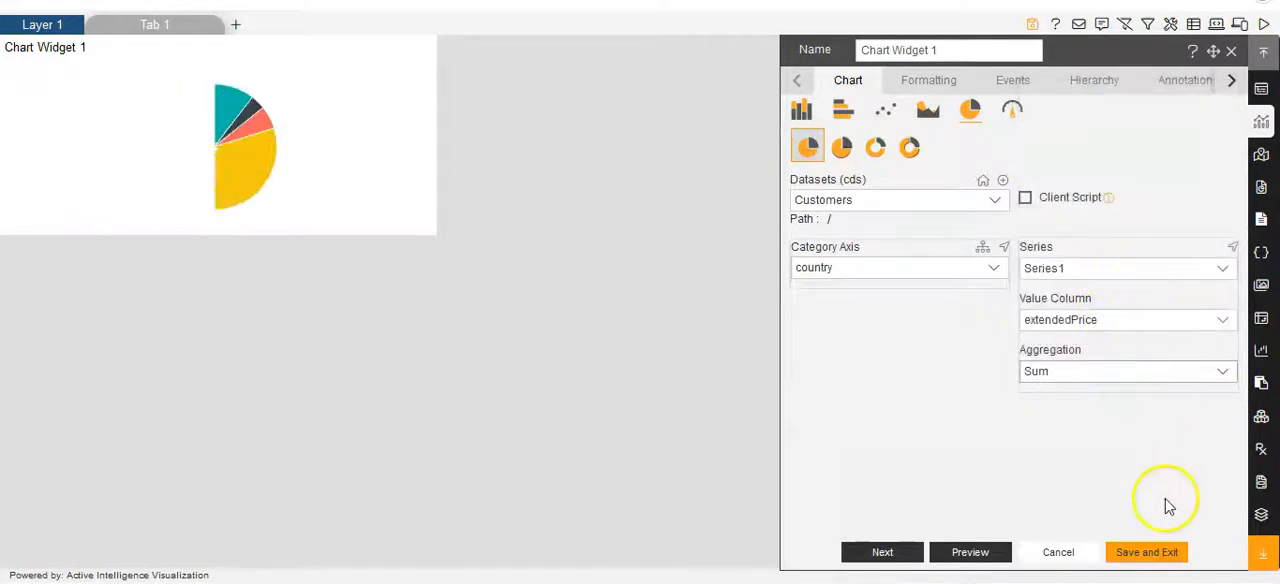
click(1150, 553)
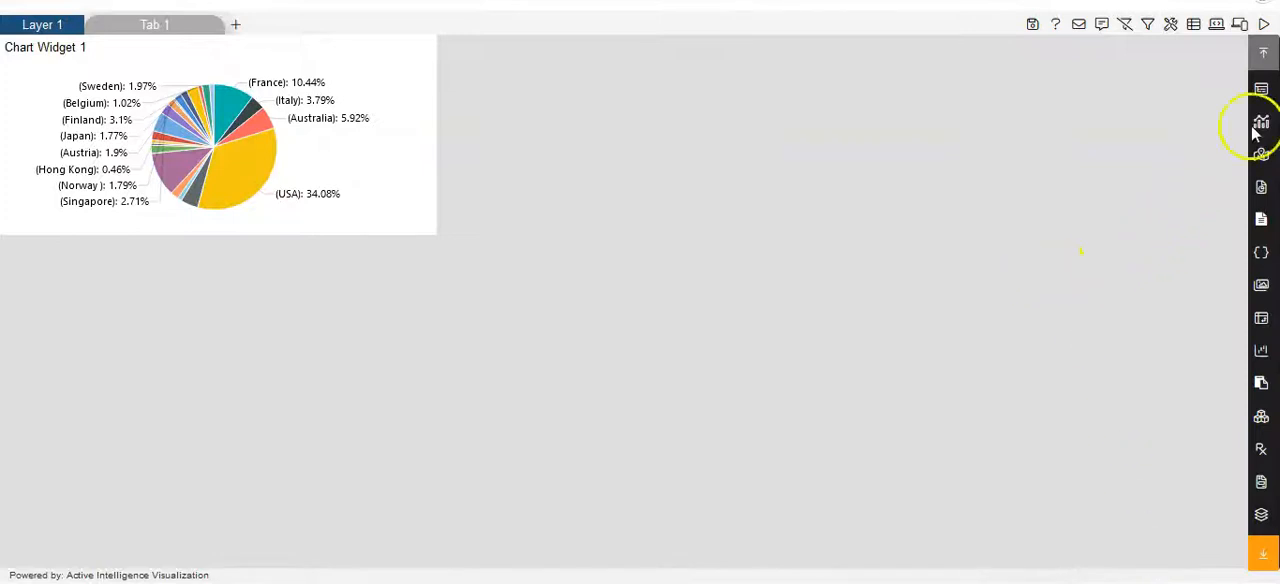
- Add a table widget based on the Sales.cds dataset beside the pie chart and save it
click(1262, 90)
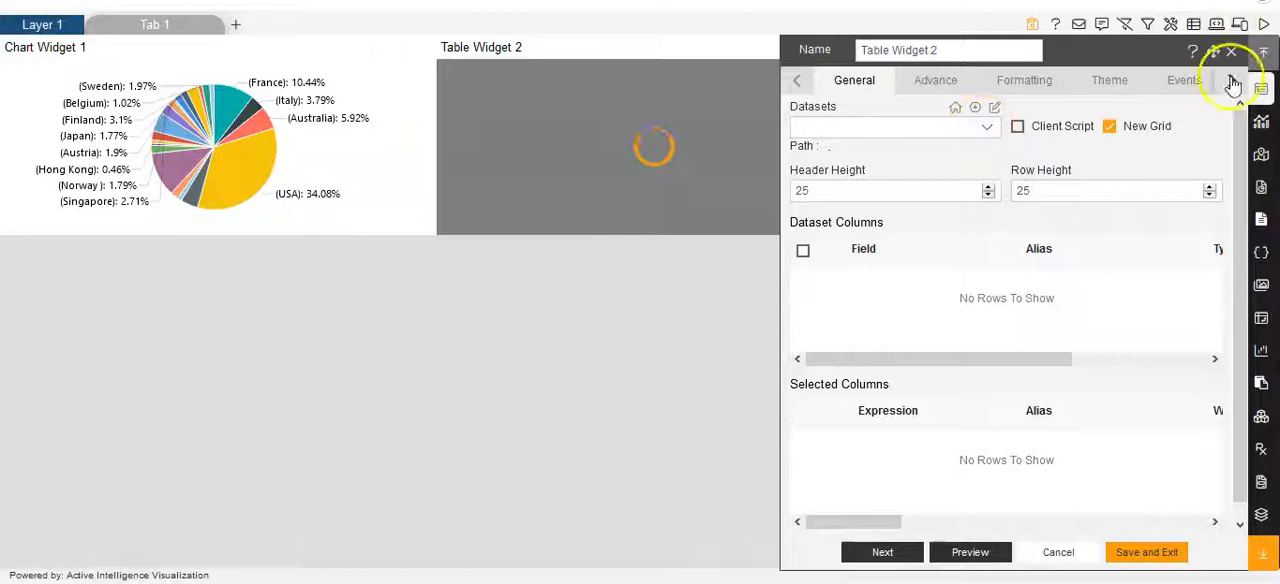
click(986, 128)
scroll(868, 300, down, 1)
scroll(868, 300, down, 5)
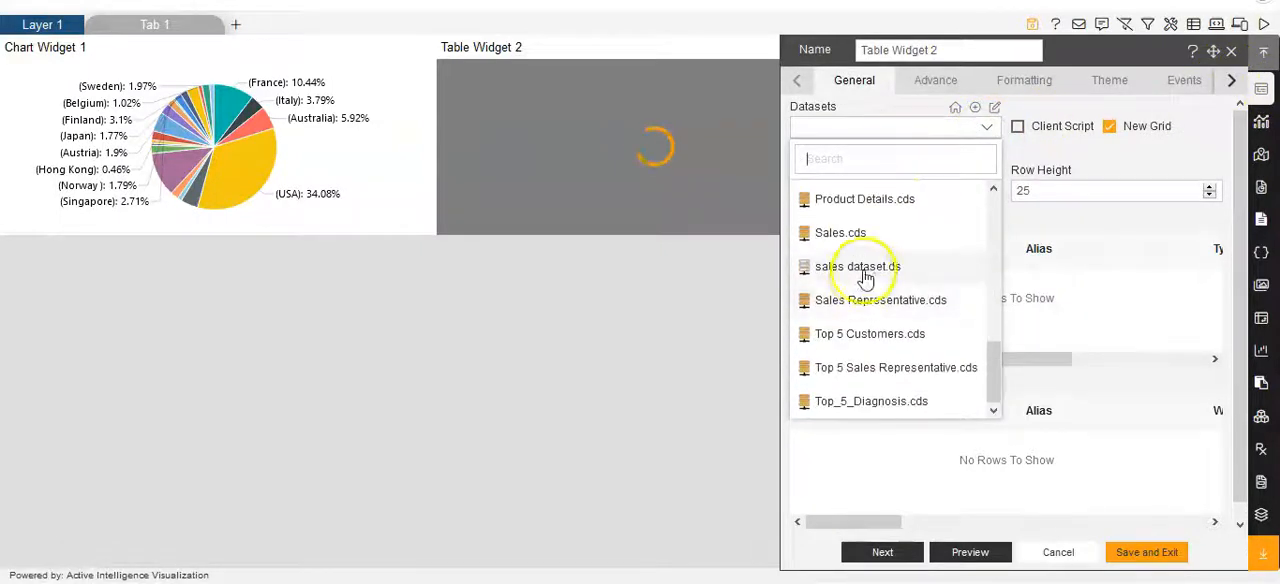
click(868, 236)
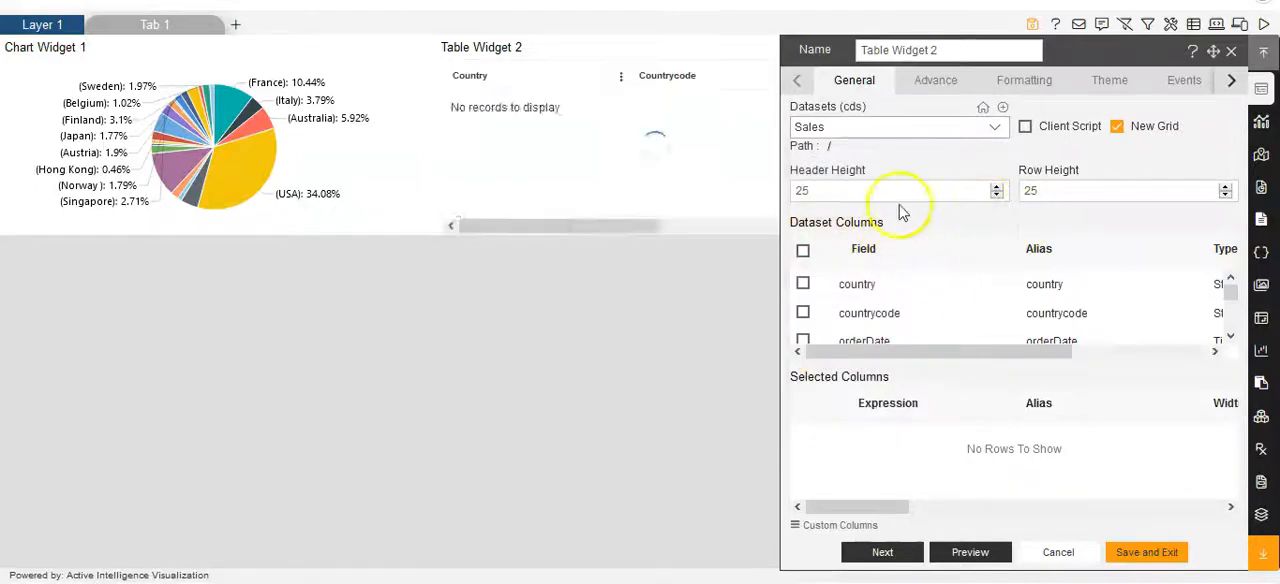
click(1158, 552)
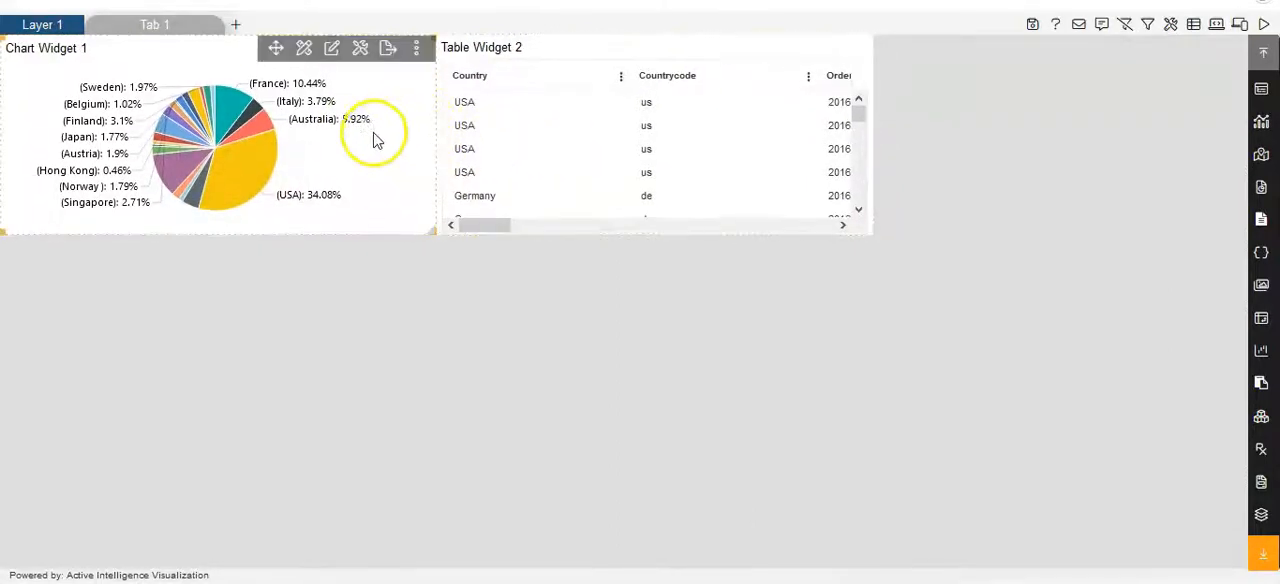
- Start a widget link from Chart Widget 1, targeting Table Widget 2 on Layer 1, Tab 1
click(417, 50)
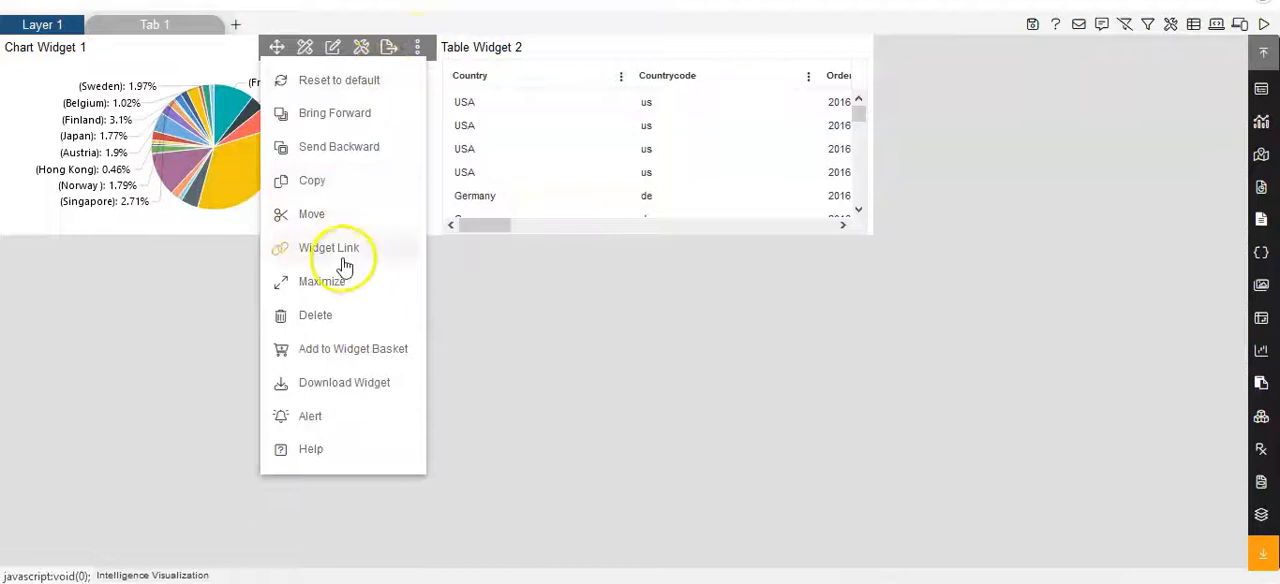
click(330, 248)
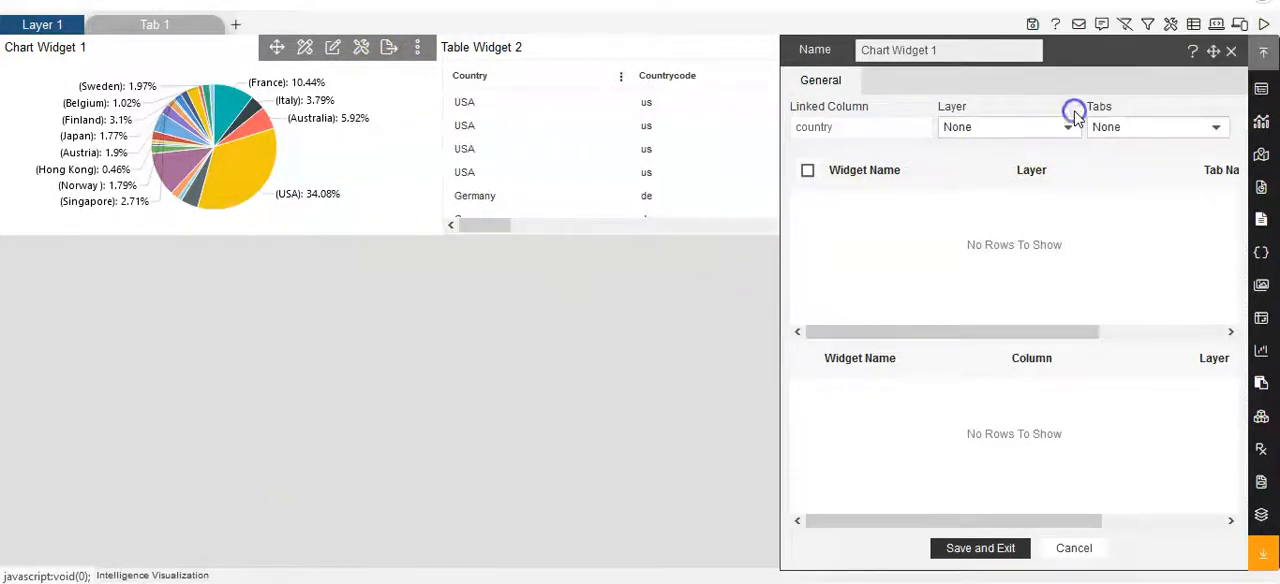
click(1064, 130)
click(997, 165)
click(1205, 130)
click(1140, 162)
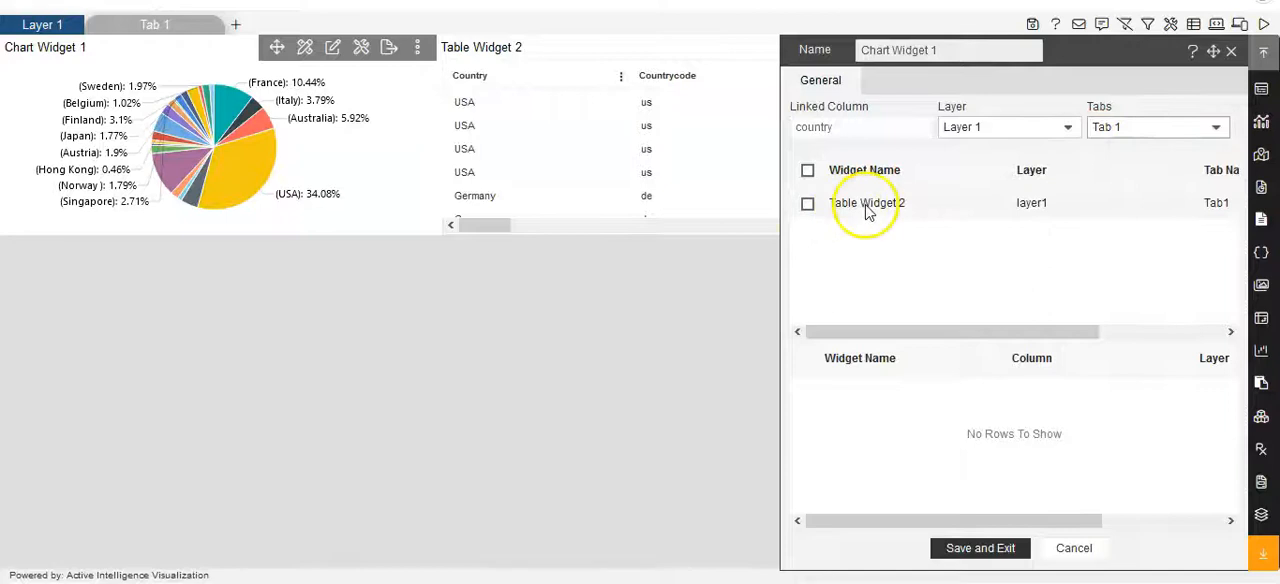
click(807, 205)
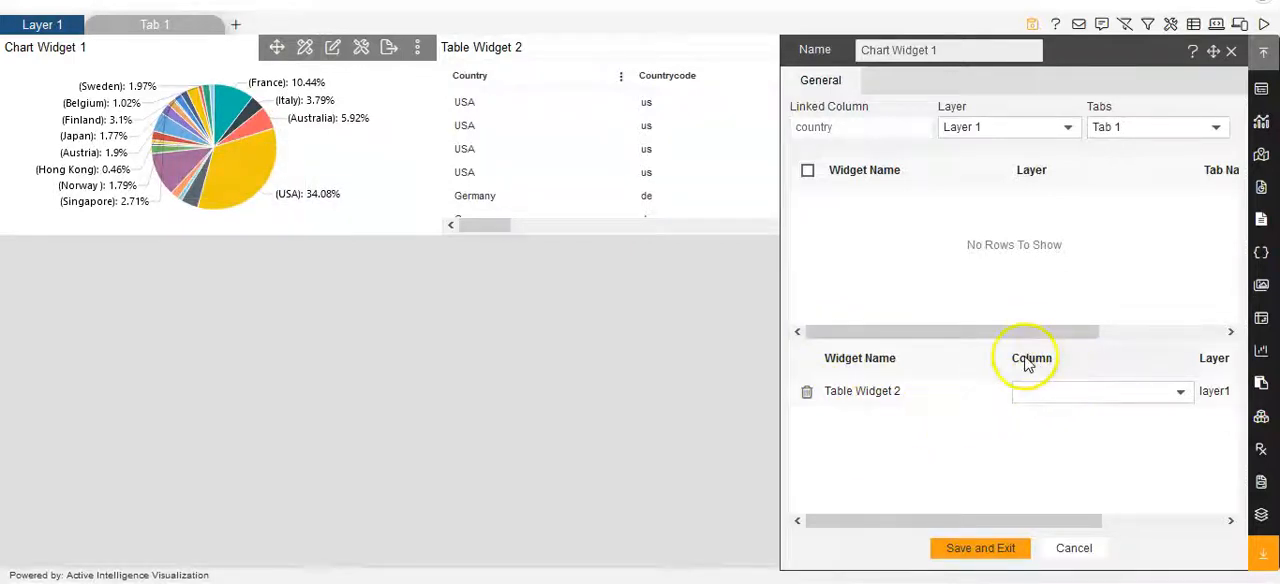
- Match the link to Table Widget 2's country column and save the link
click(1183, 394)
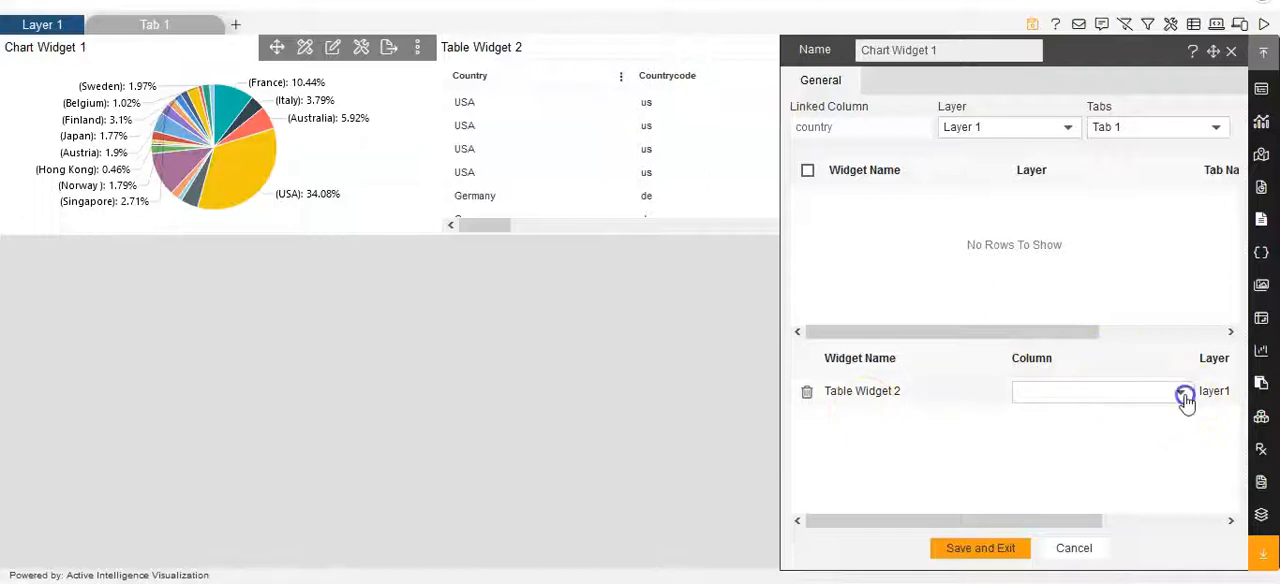
click(1183, 398)
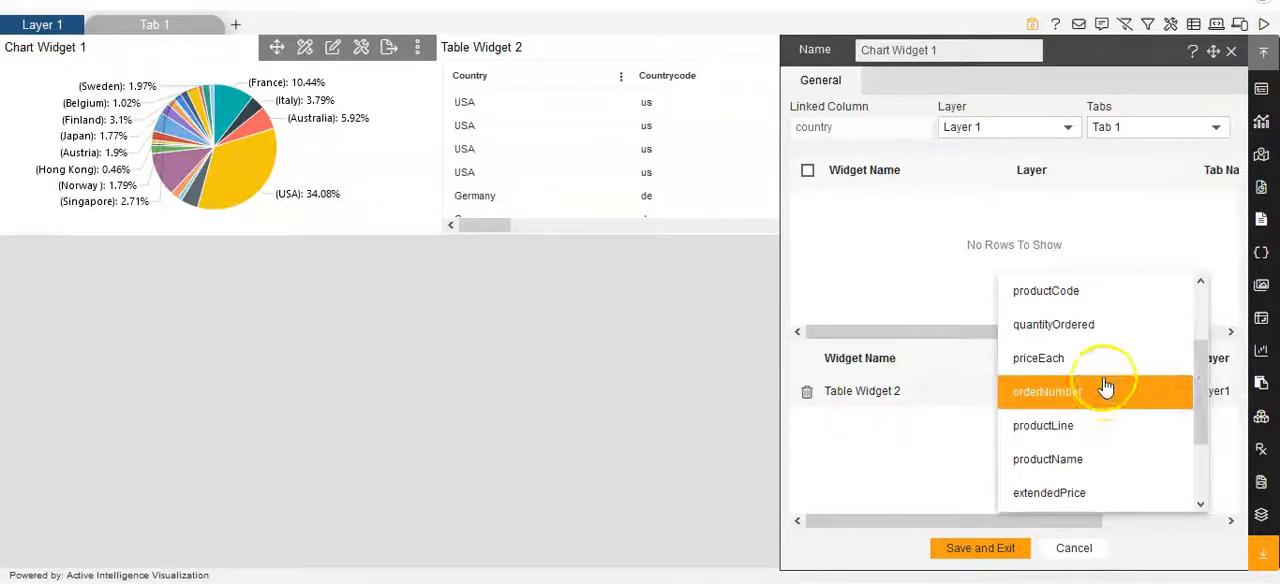
scroll(1106, 387, down, 1)
scroll(1106, 387, up, 3)
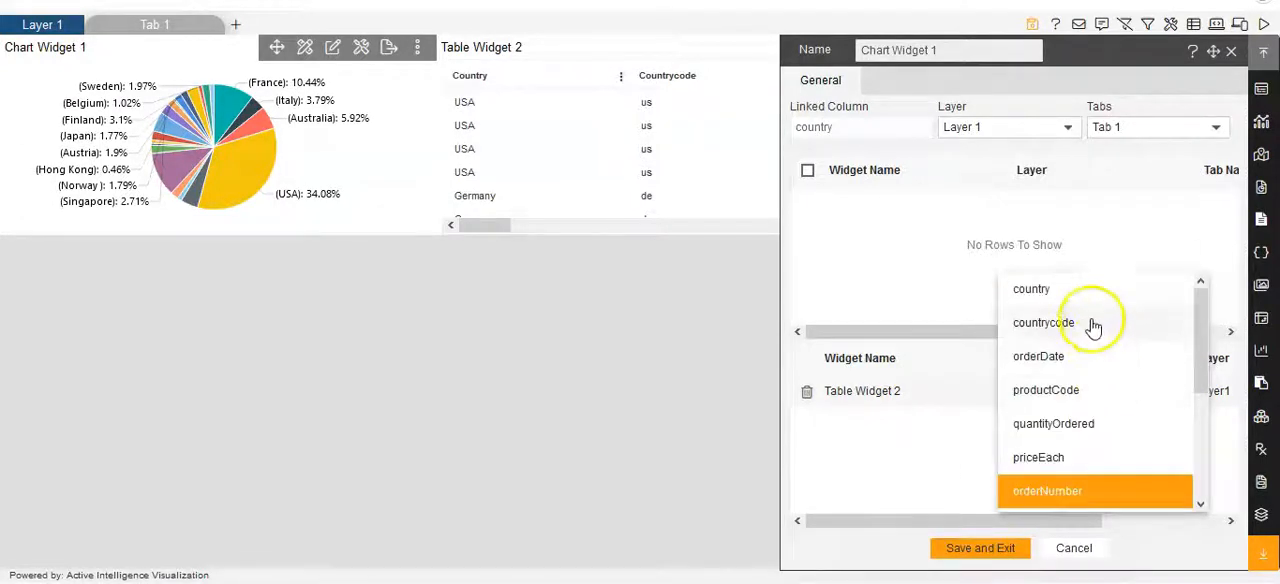
click(1075, 290)
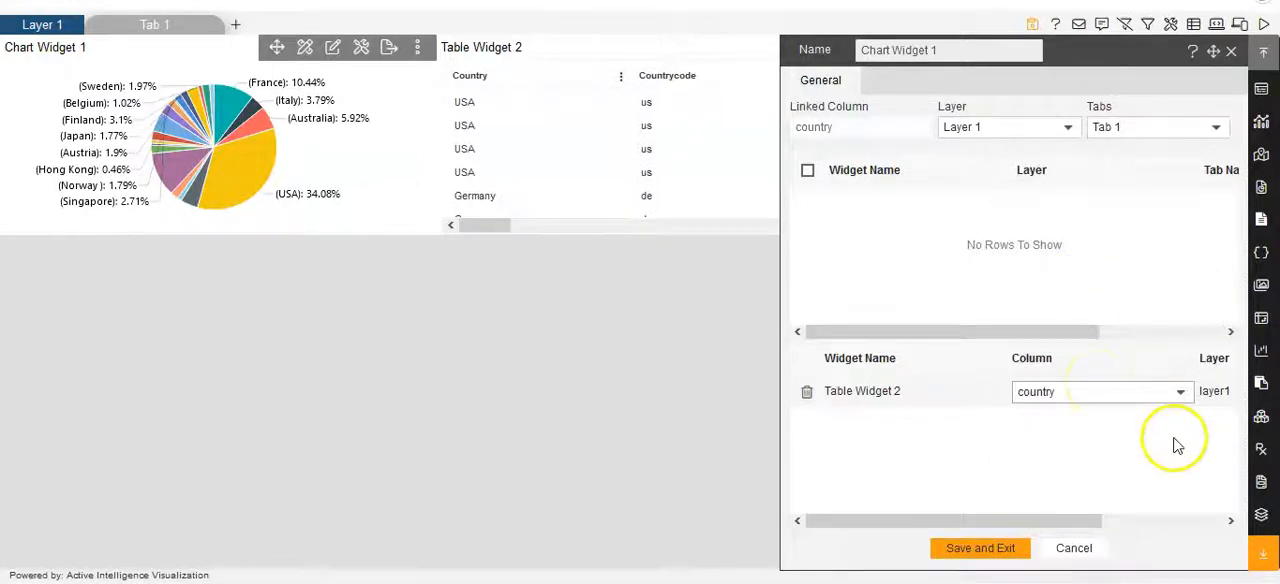
click(988, 548)
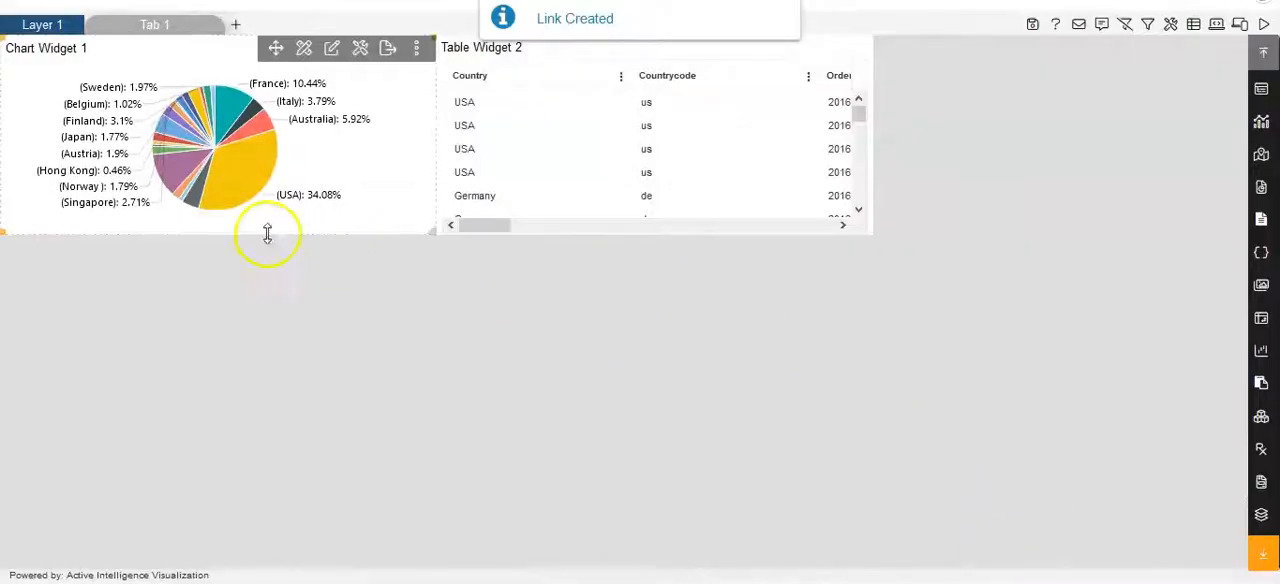
- Test the link by filtering the table through the USA, France, Spain and Australia slices of the pie chart
mouse_move(265, 182)
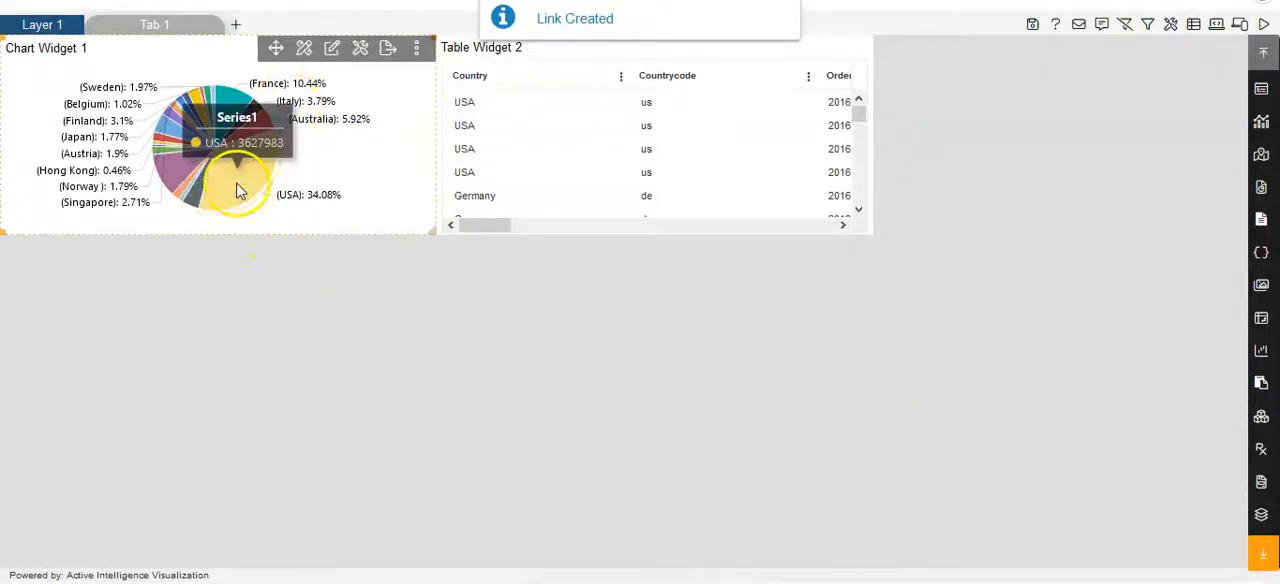
click(238, 186)
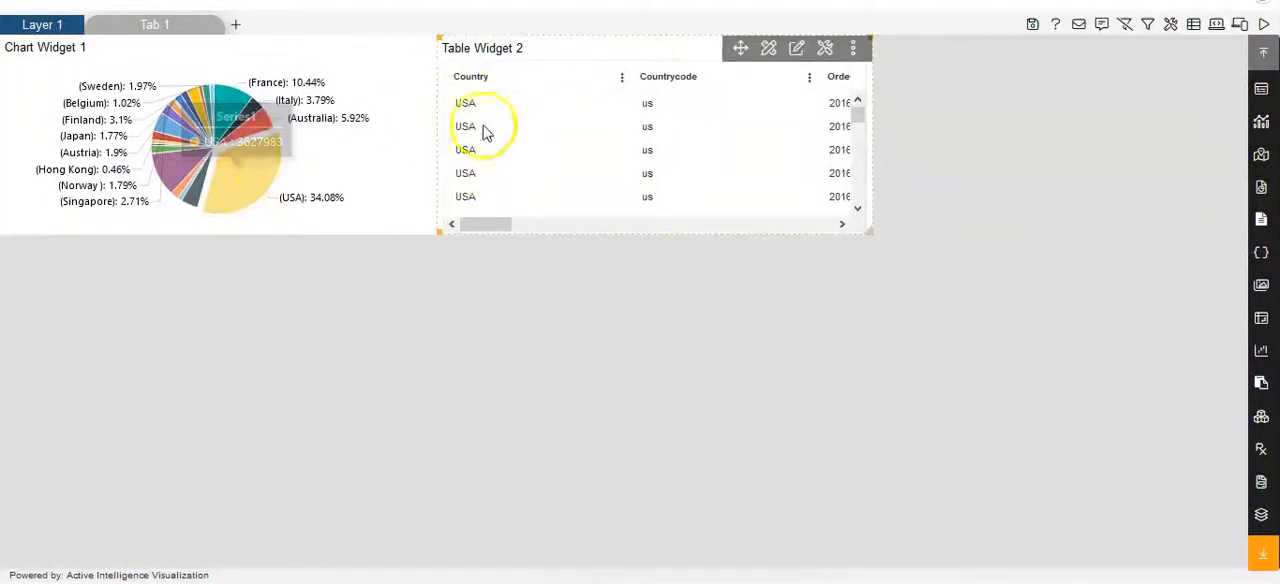
mouse_move(495, 222)
mouse_down()
mouse_move(623, 223)
mouse_move(480, 228)
mouse_up()
click(240, 110)
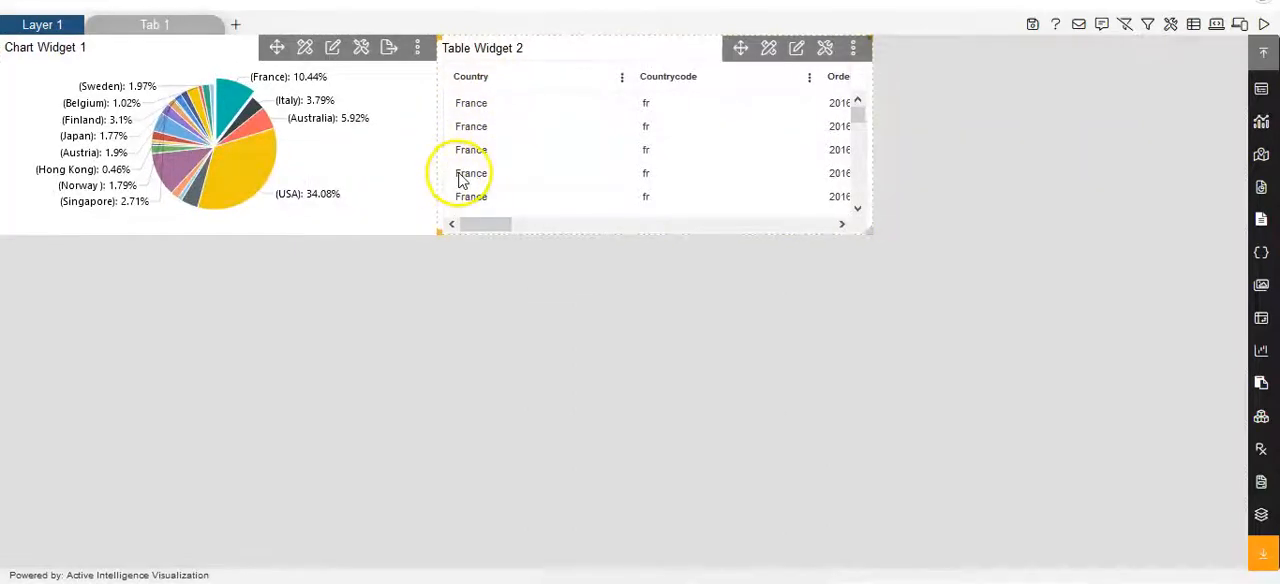
click(177, 172)
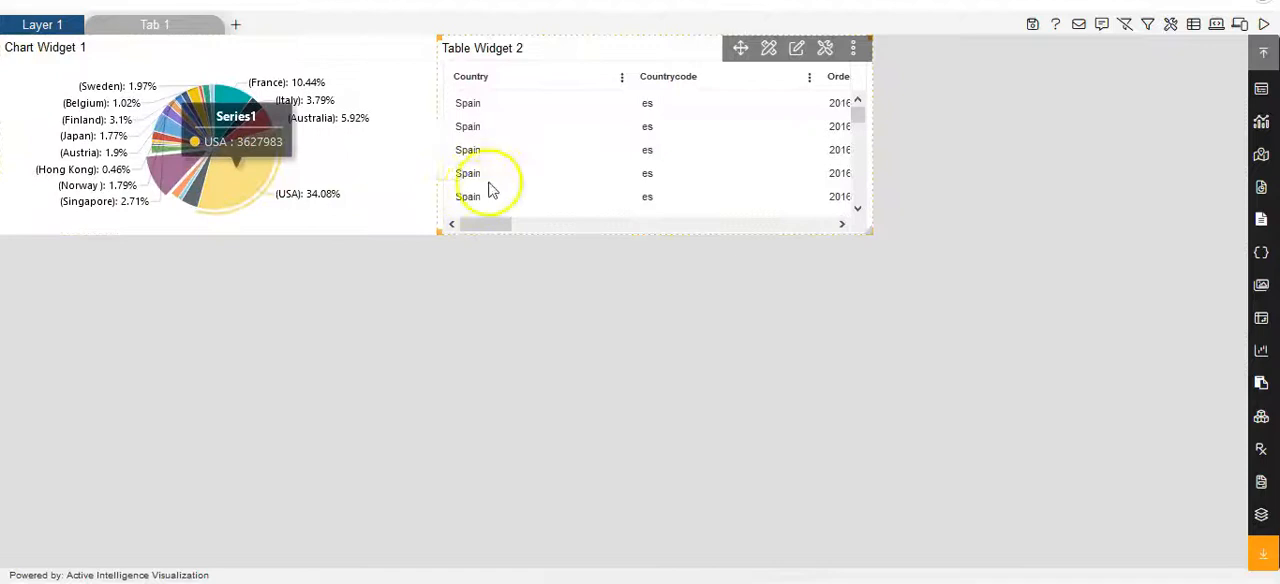
click(255, 125)
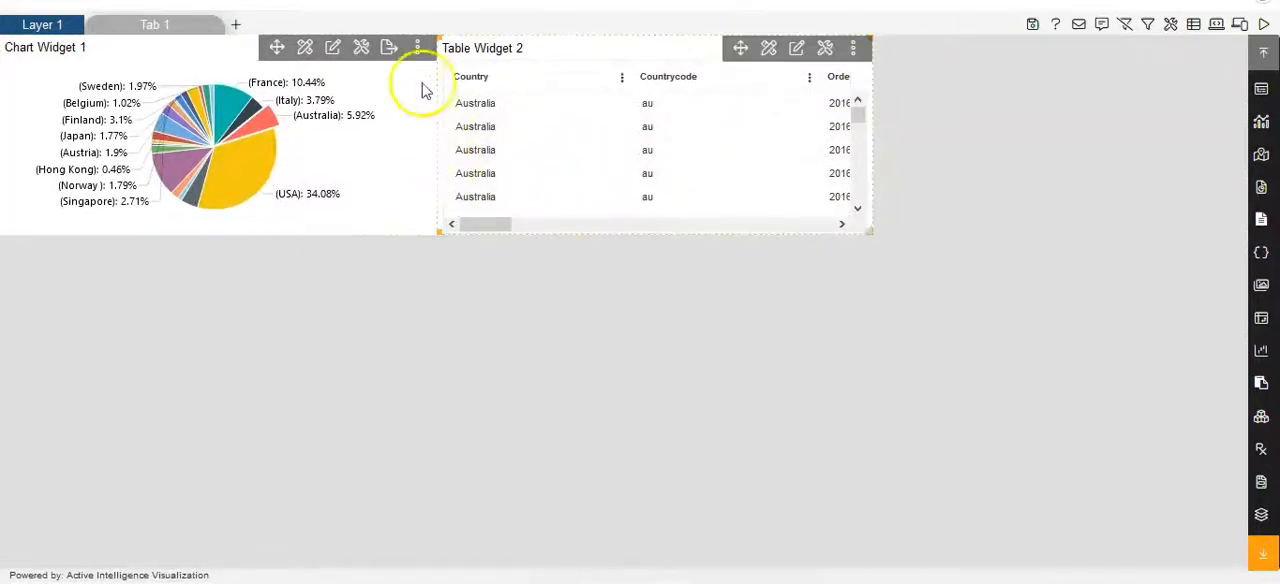
mouse_move(258, 125)
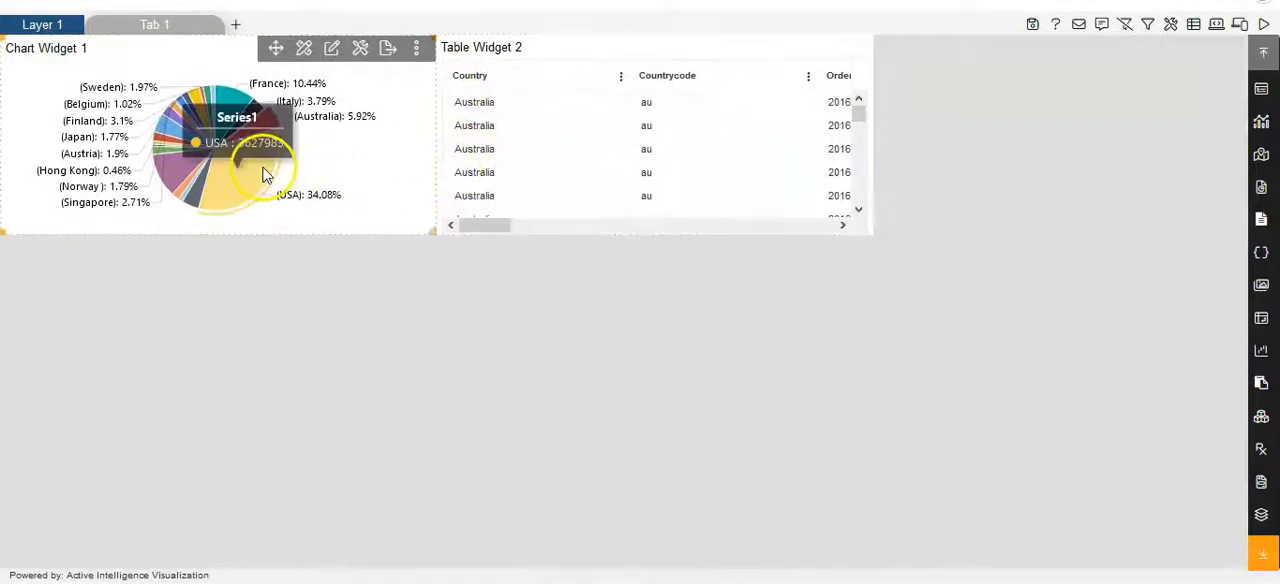
mouse_move(240, 107)
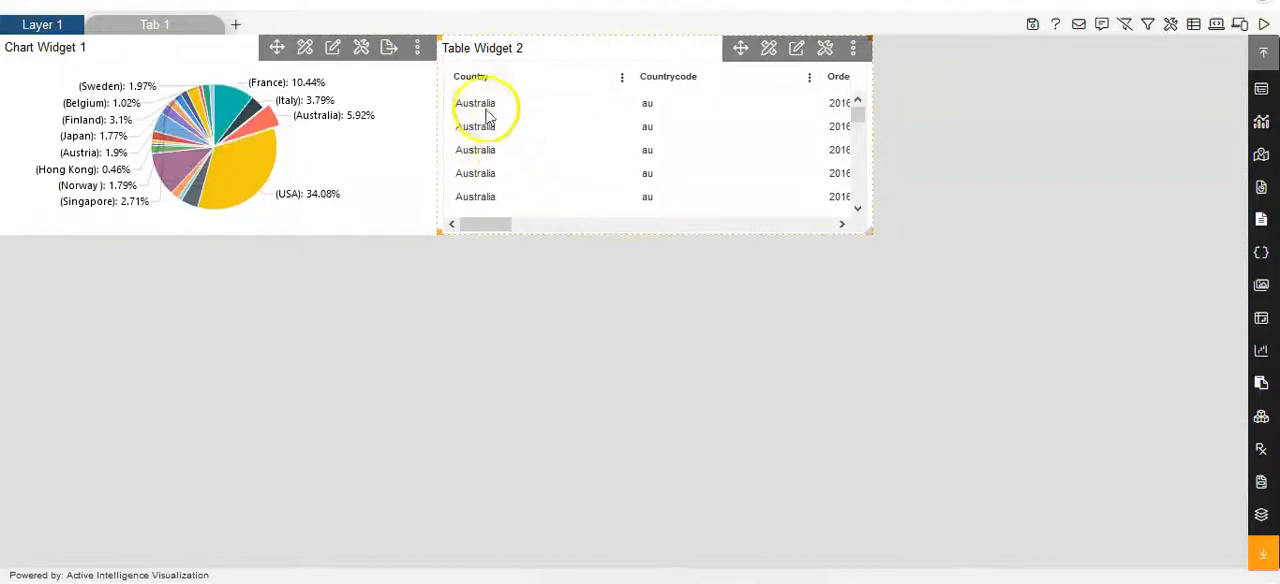
click(484, 108)
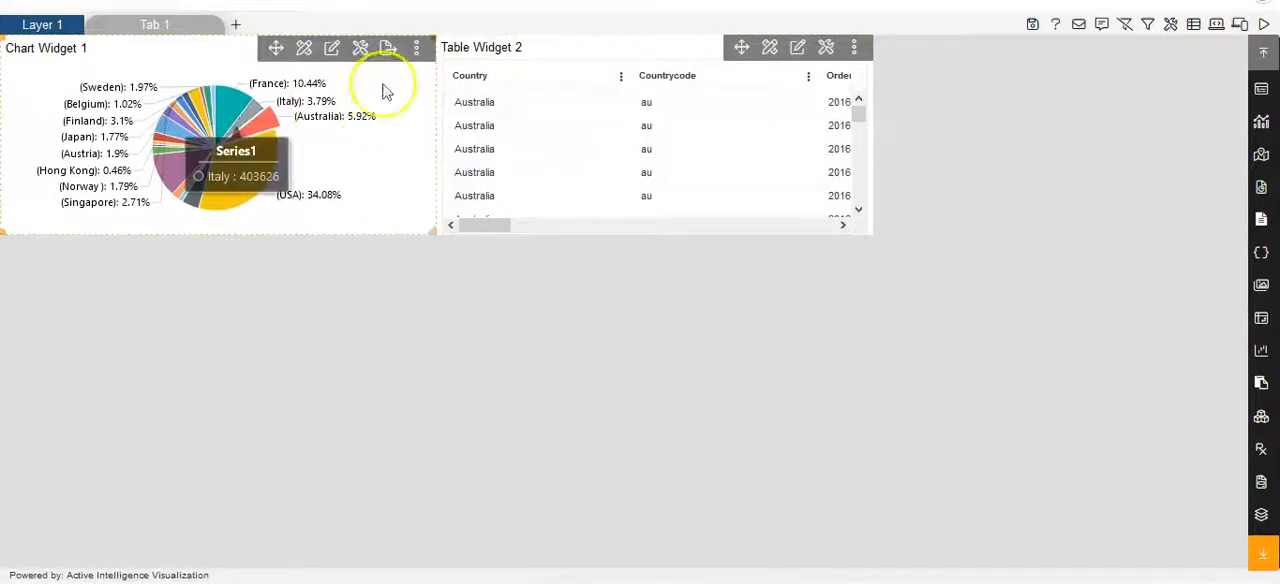
- Start a widget link from Table Widget 2 with productLine as the linked column
click(854, 50)
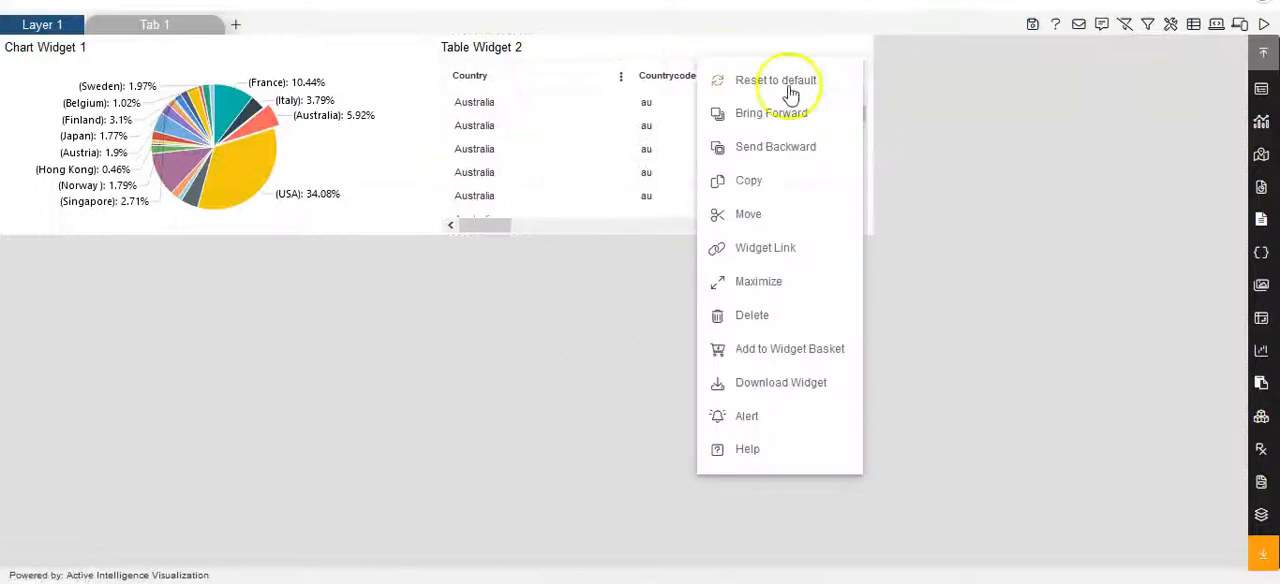
click(778, 250)
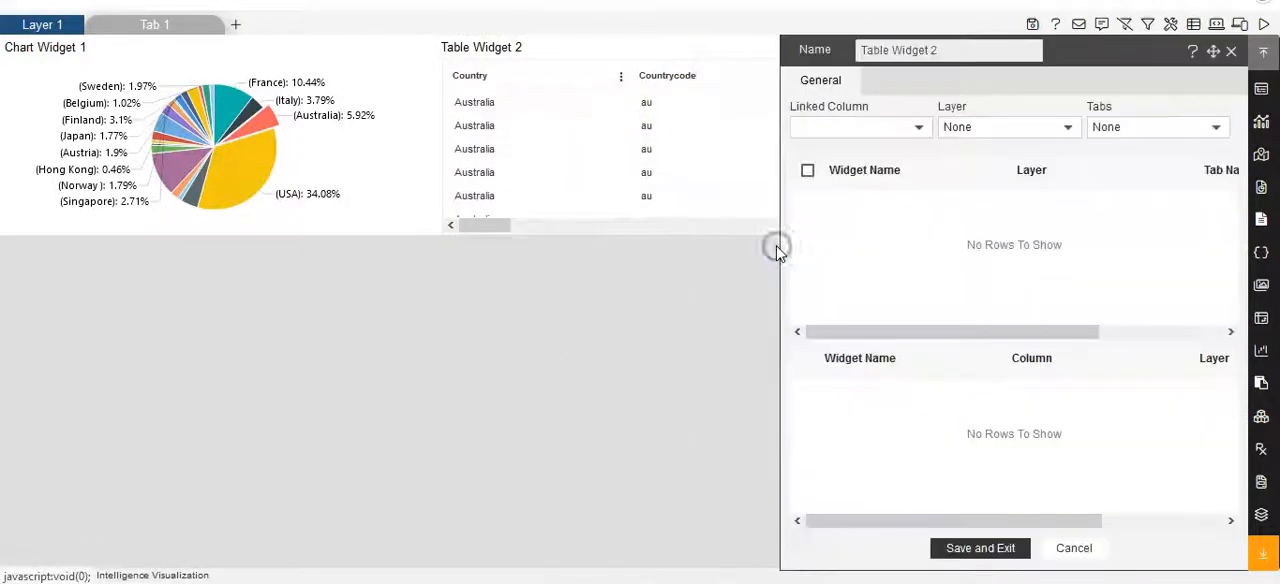
click(917, 132)
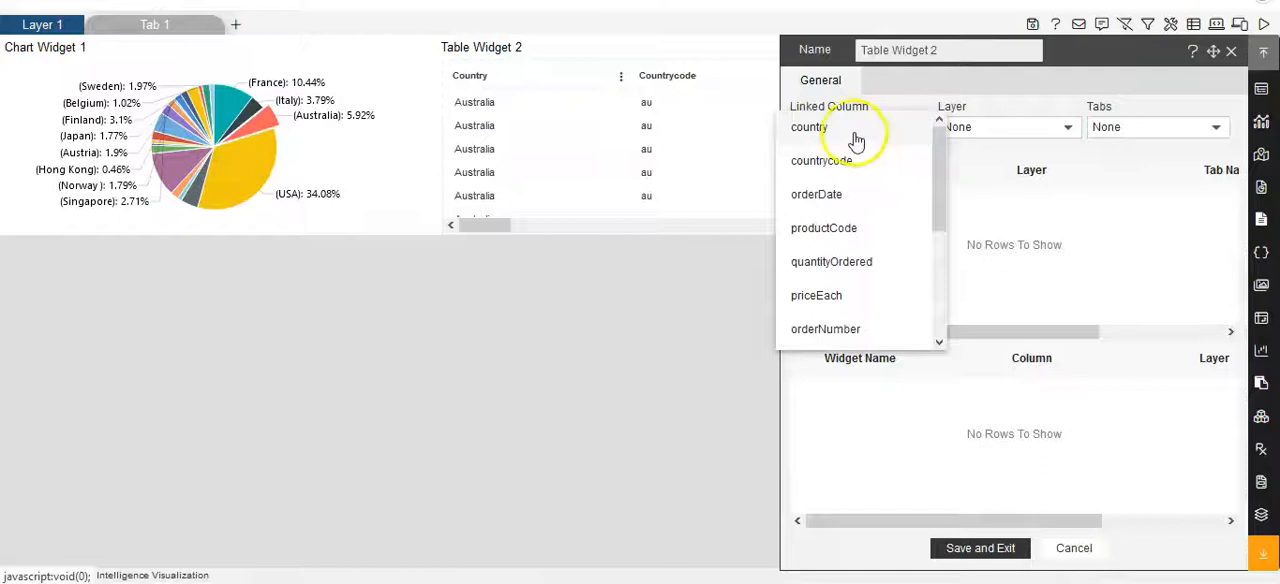
scroll(857, 220, down, 3)
scroll(857, 220, up, 3)
scroll(857, 220, down, 3)
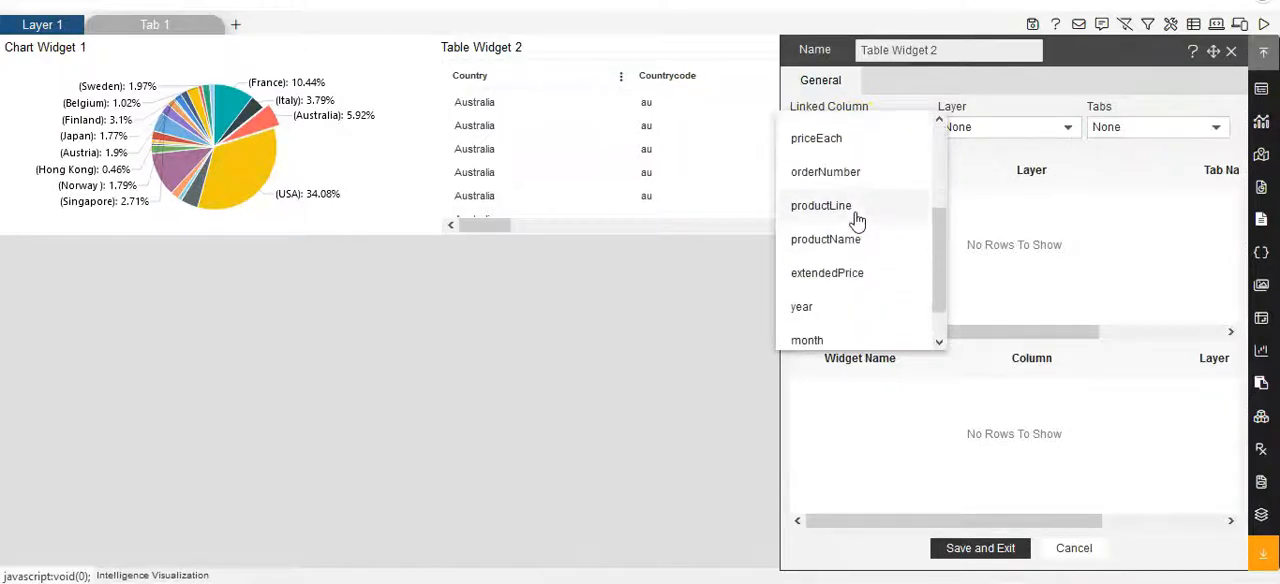
click(855, 207)
- Target Chart Widget 1 on Layer 1, Tab 1 for the link from Table Widget 2
click(1067, 132)
click(1016, 158)
click(1203, 124)
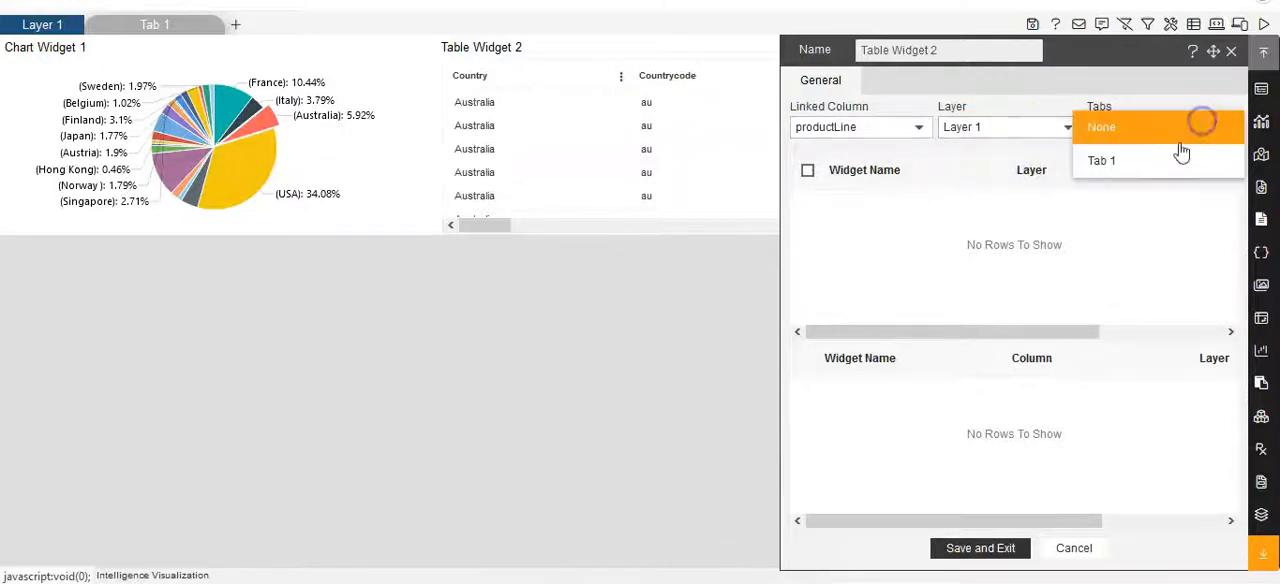
click(1157, 160)
click(812, 208)
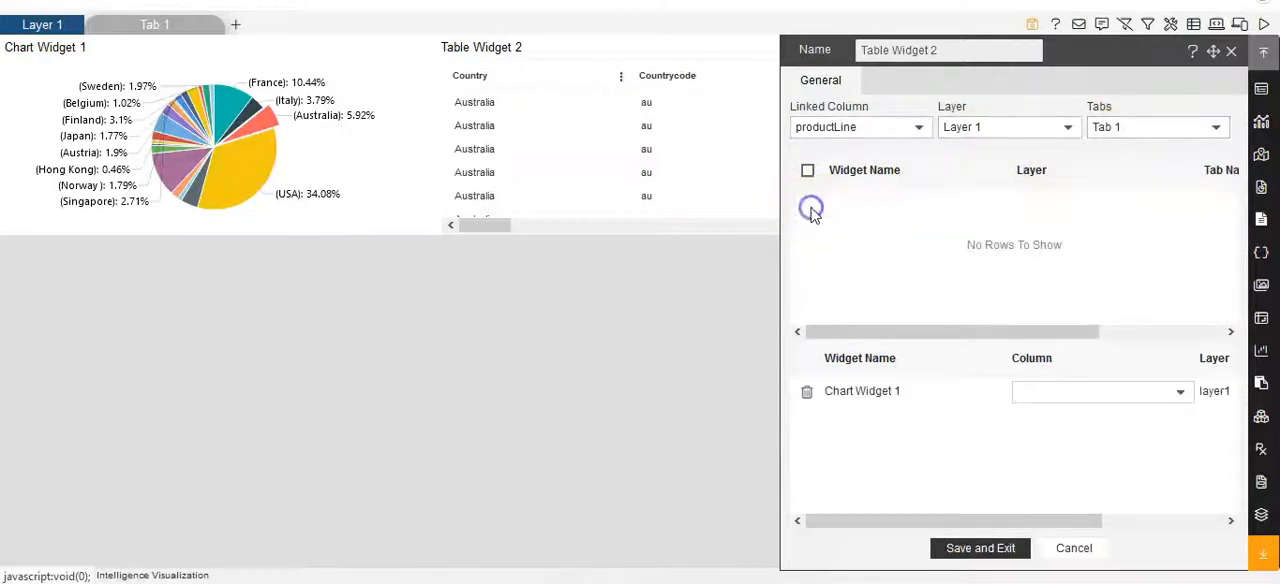
- Match the link to Chart Widget 1's country column and save the link
click(1180, 400)
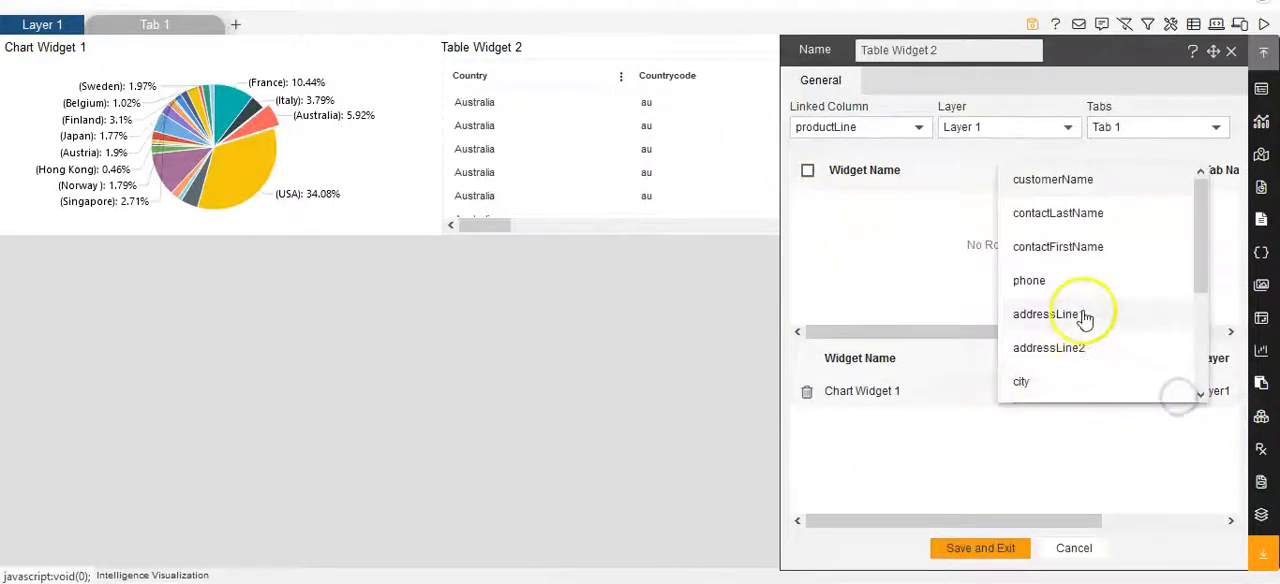
scroll(1085, 318, down, 2)
scroll(1085, 318, up, 2)
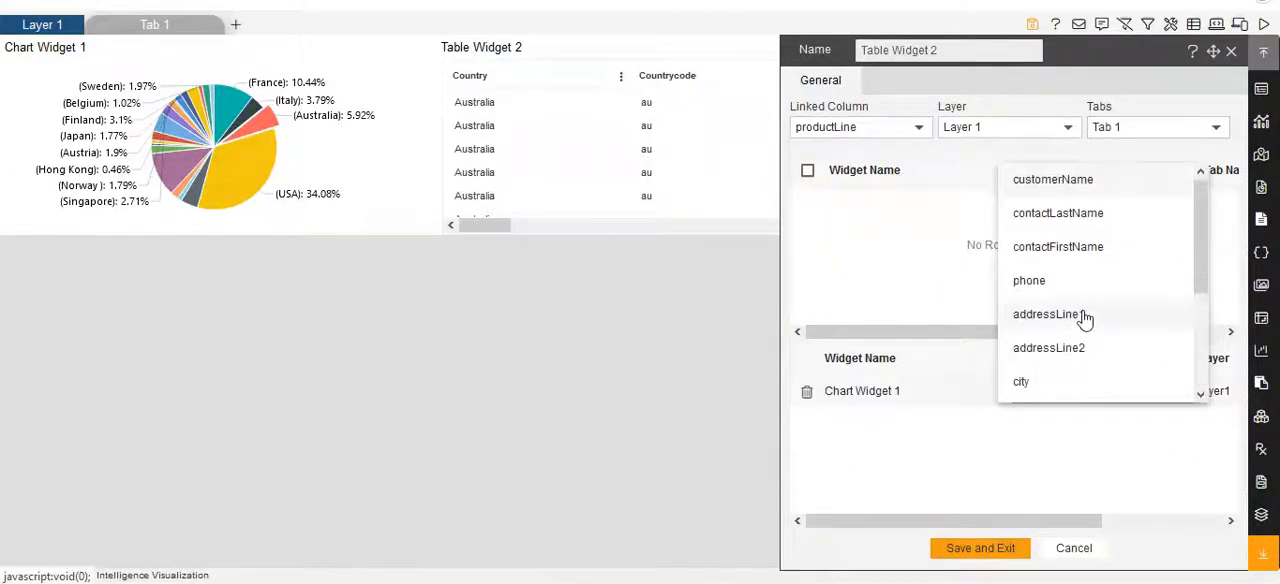
scroll(1085, 318, down, 2)
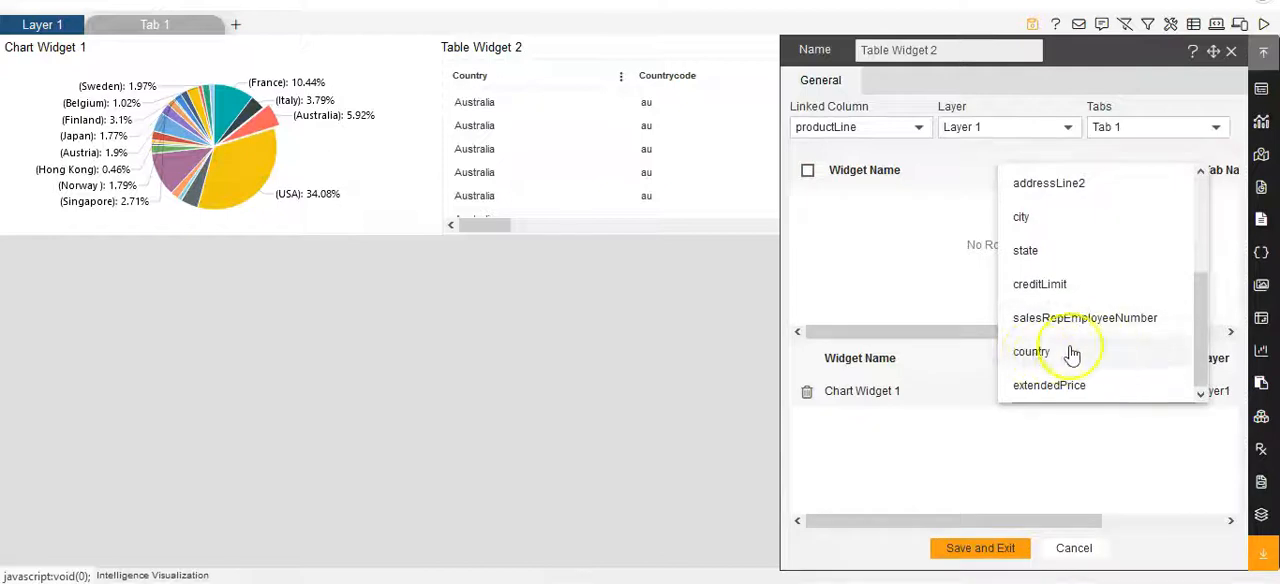
scroll(1050, 316, up, 2)
scroll(1047, 312, down, 2)
click(1070, 352)
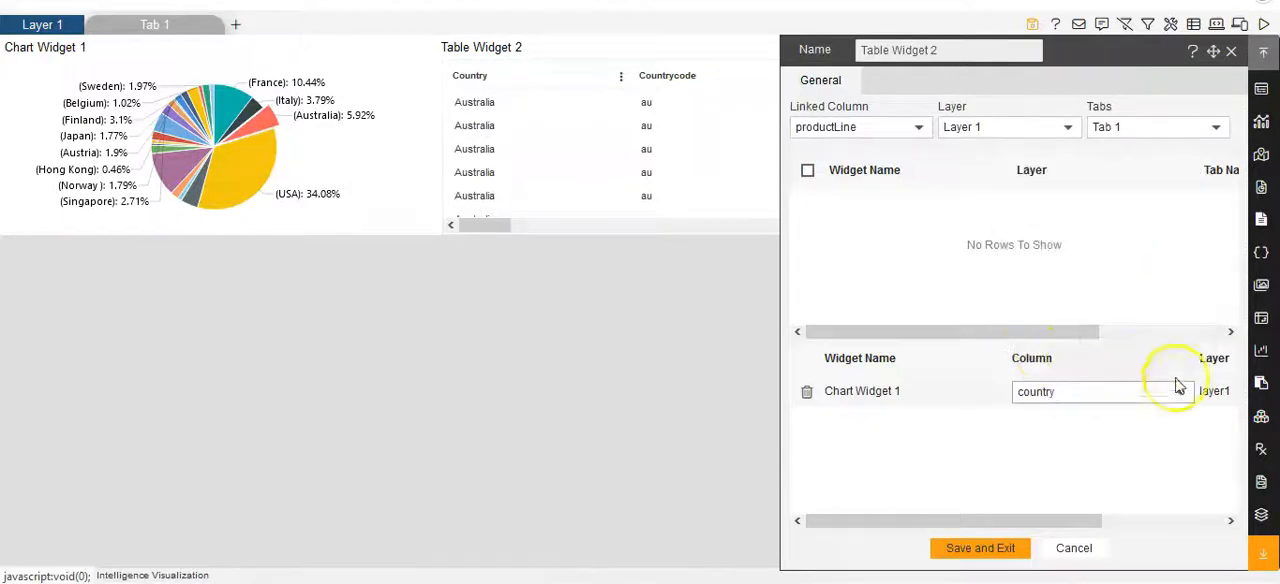
click(987, 549)
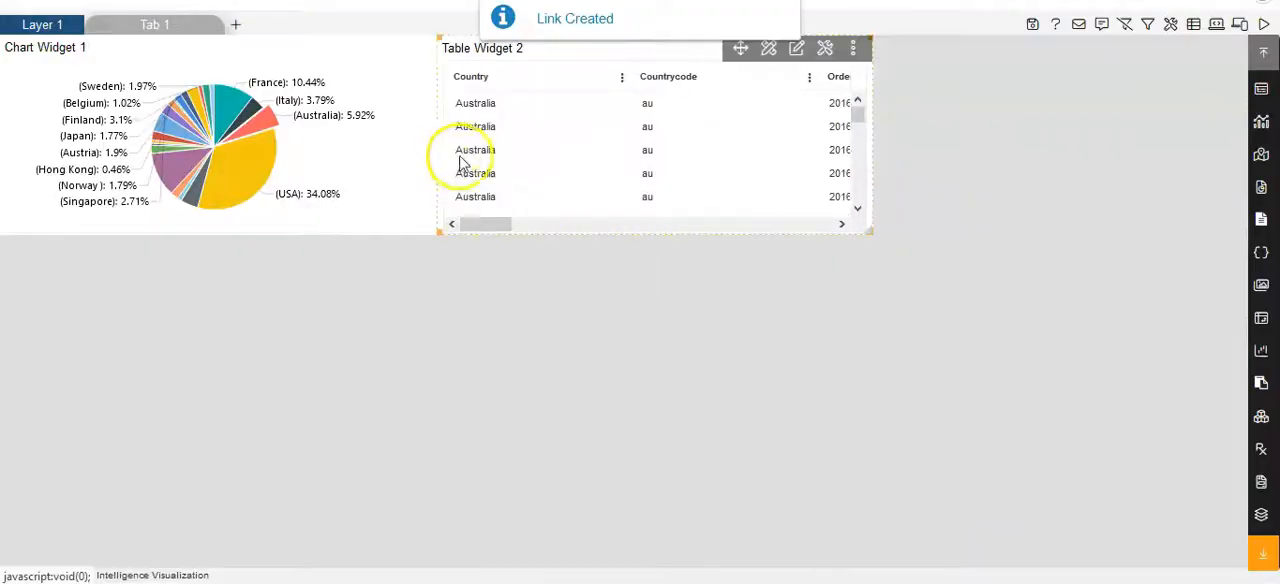
- Test the table-to-chart link by selecting Australia cells in the Country column and Motorcycles and Planes in the ProductLine column
click(475, 105)
click(475, 127)
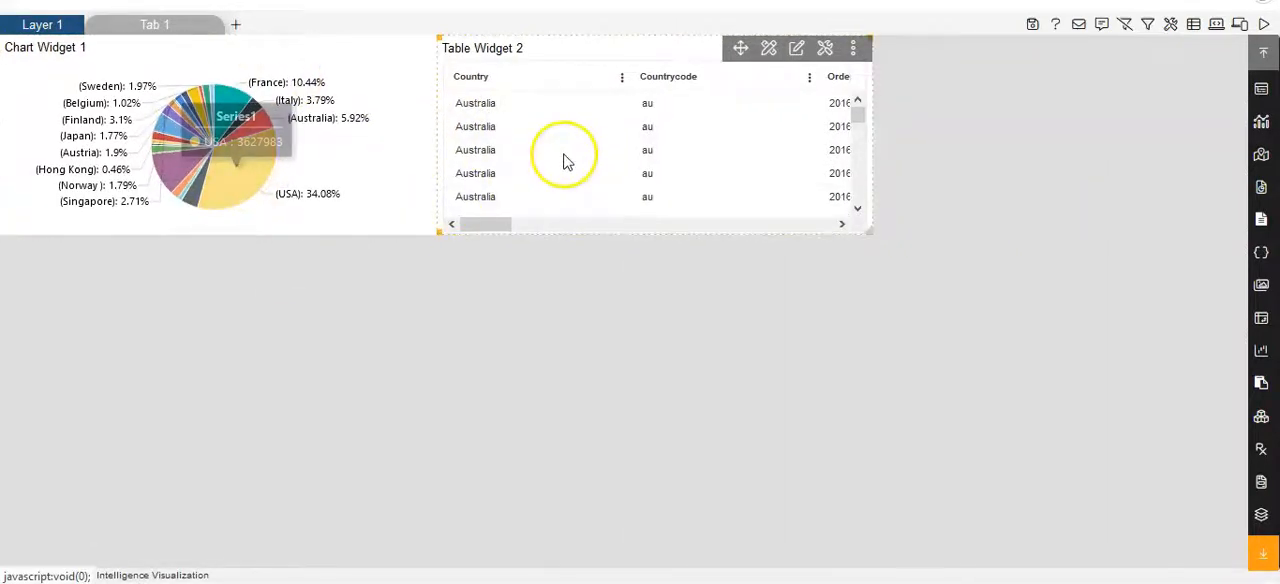
drag(491, 223, 546, 223)
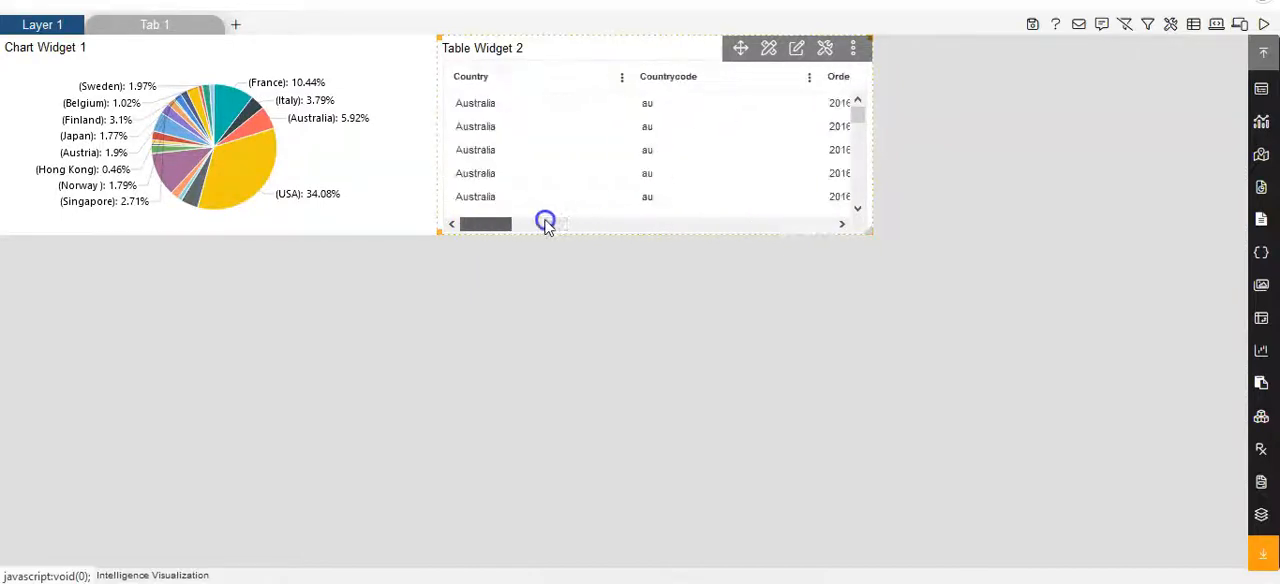
click(839, 224)
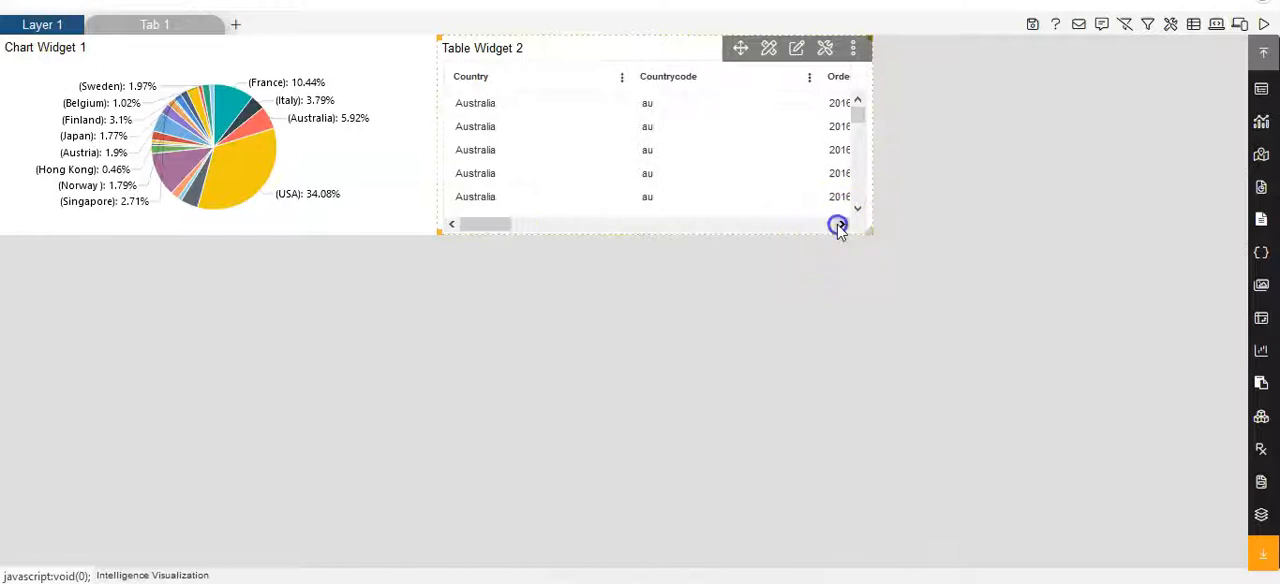
drag(516, 225, 689, 231)
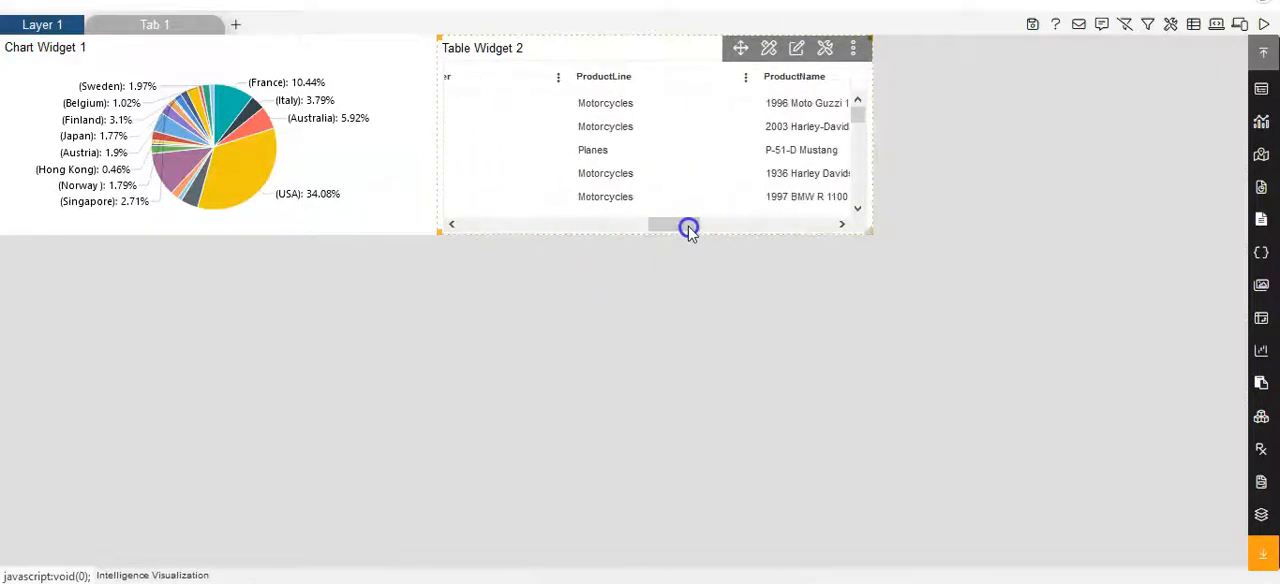
click(607, 112)
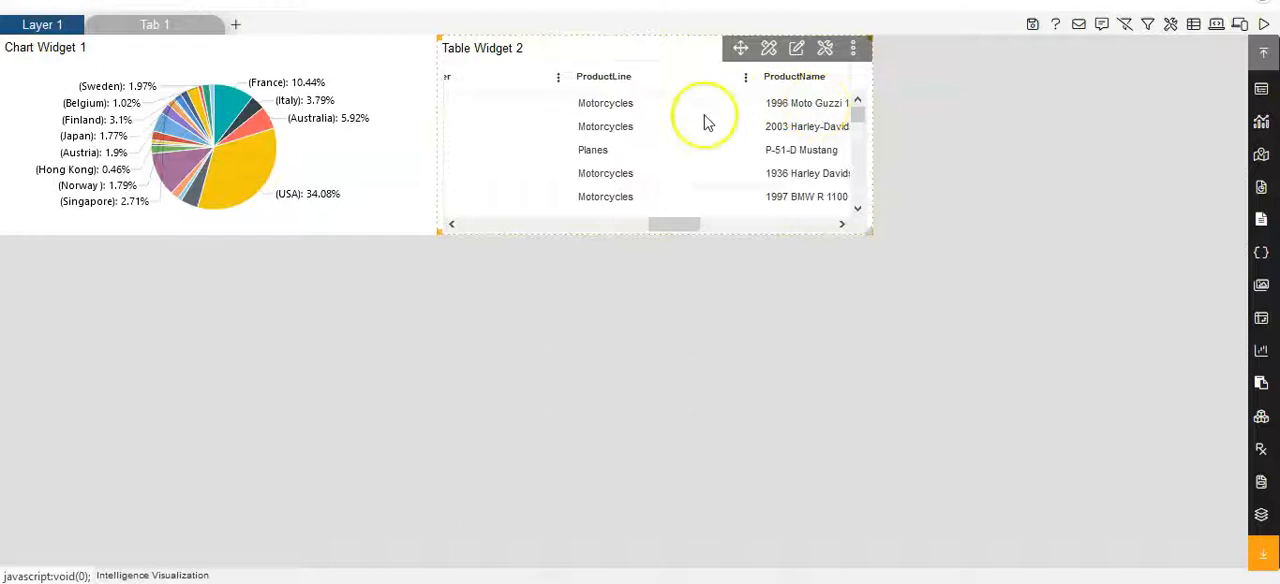
click(613, 105)
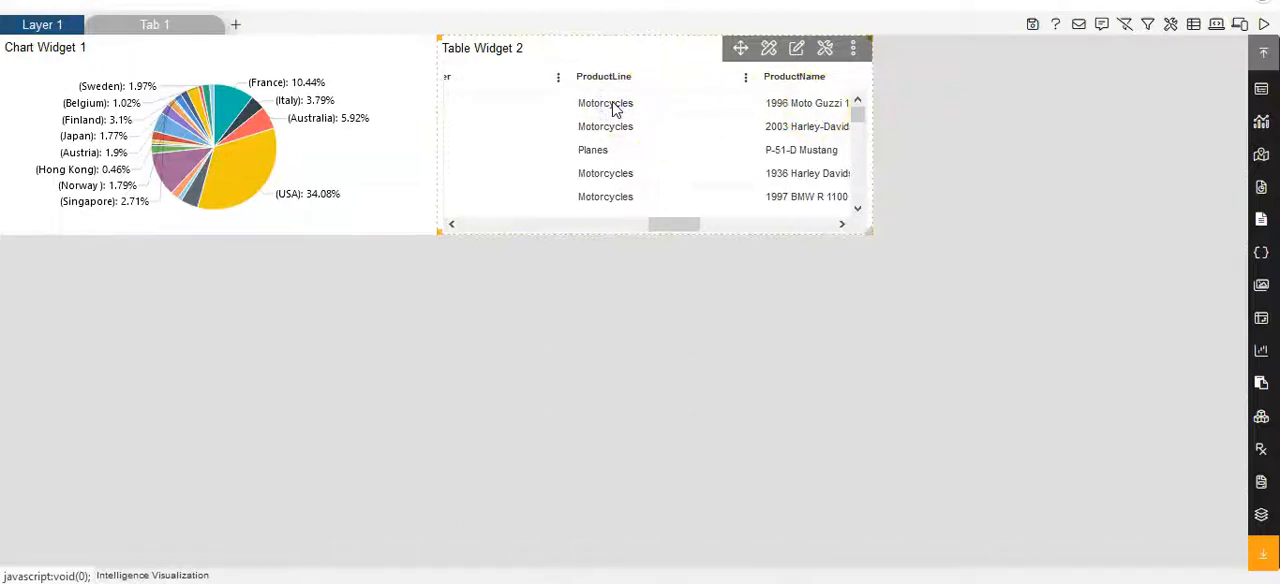
click(594, 153)
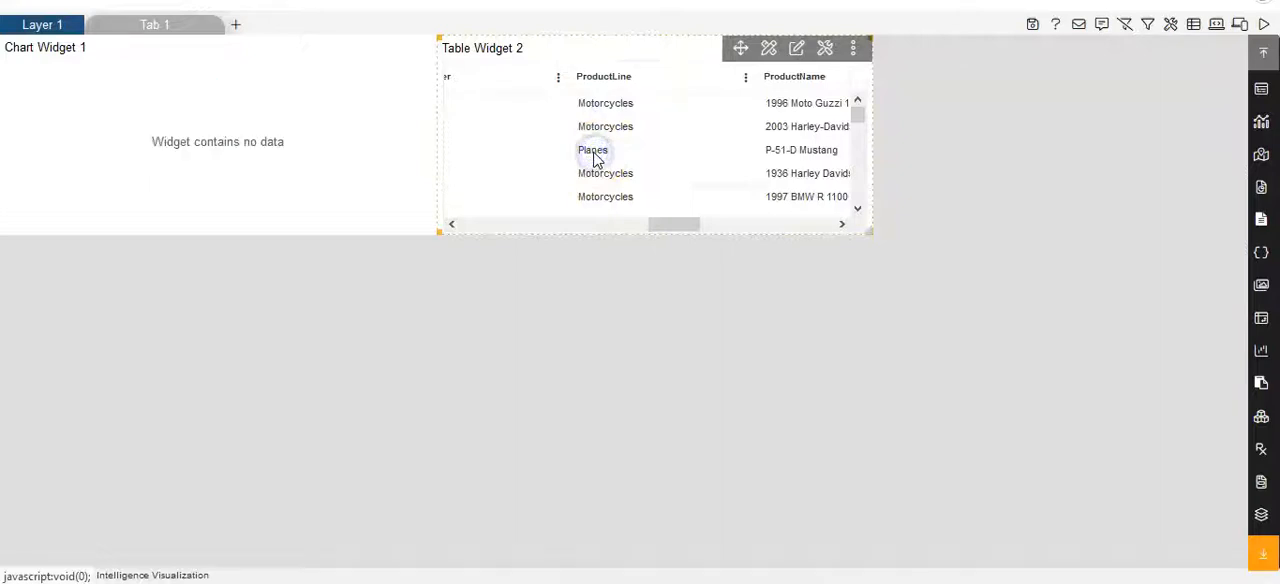
click(607, 177)
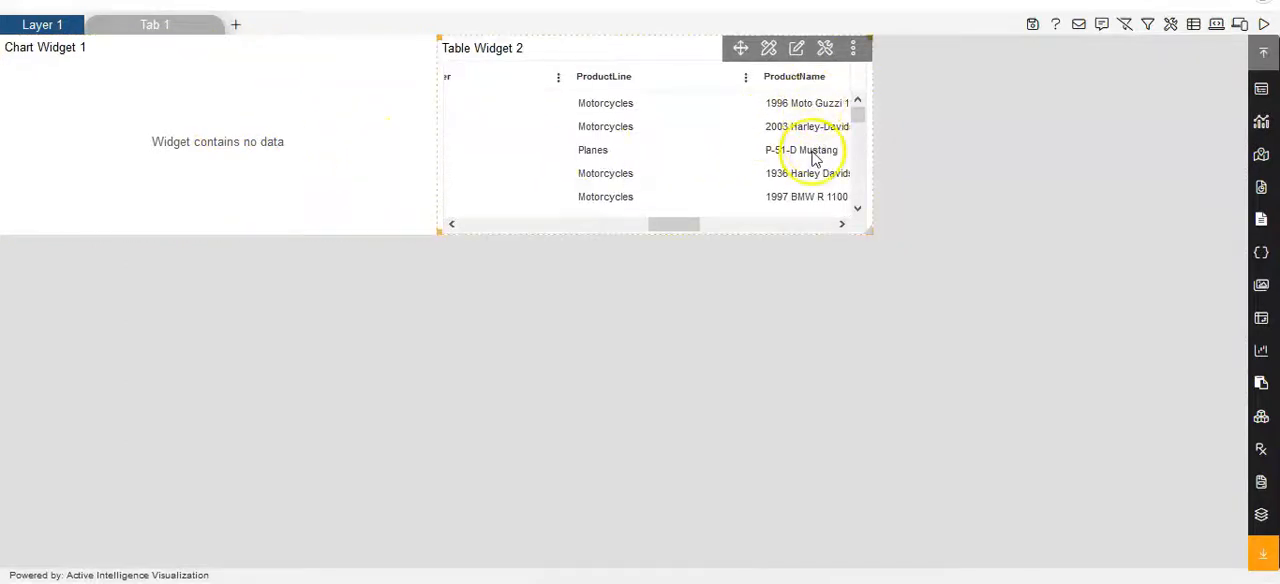
- Test the link with other table values, such as 1996 Moto Guzzi 1100i under ProductName and the first ExtendedPrice value
click(789, 128)
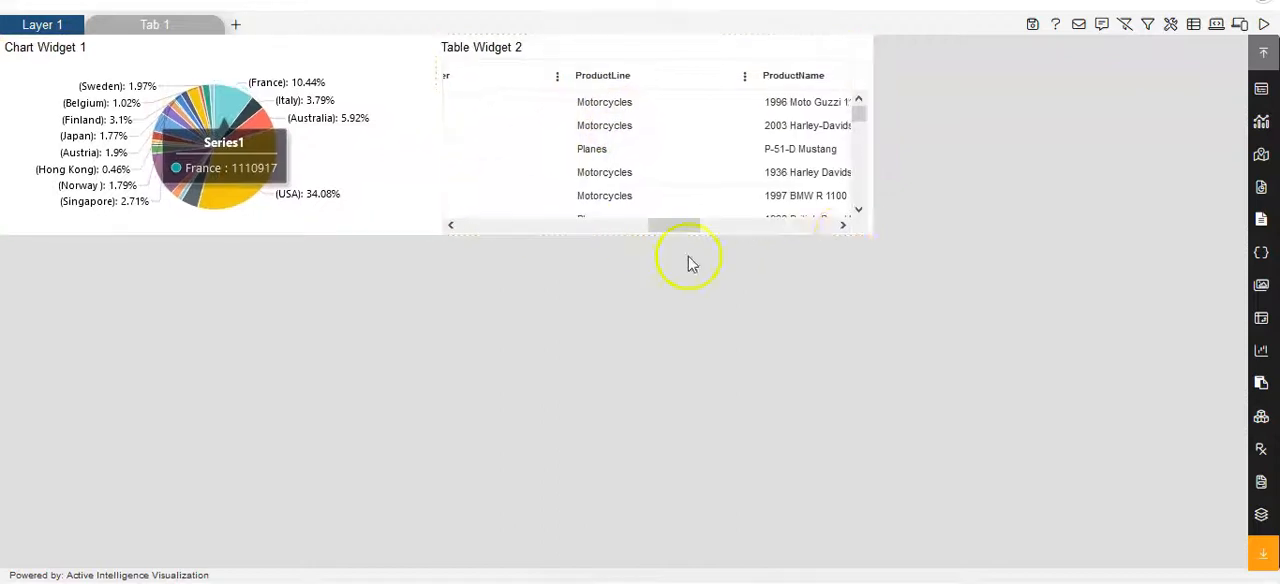
click(843, 224)
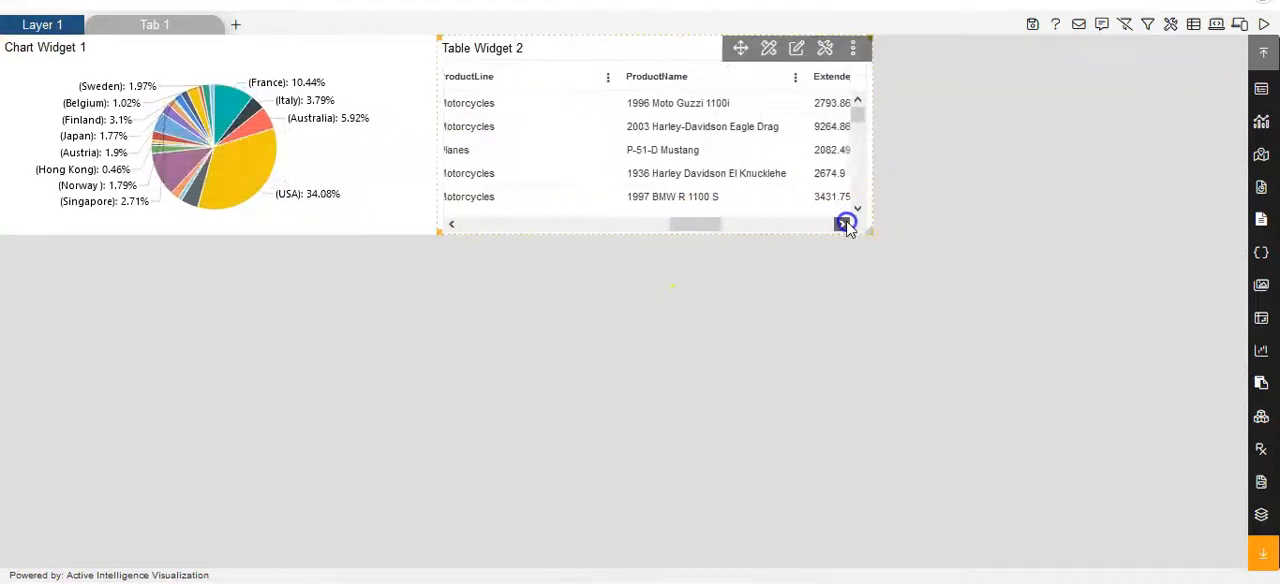
click(747, 103)
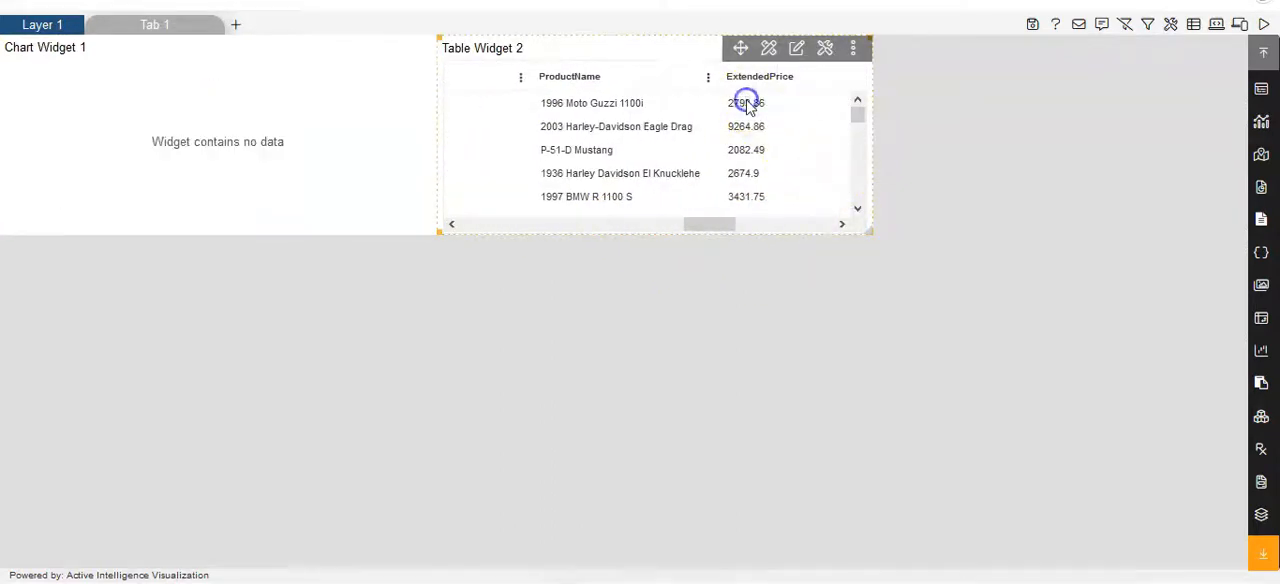
click(840, 222)
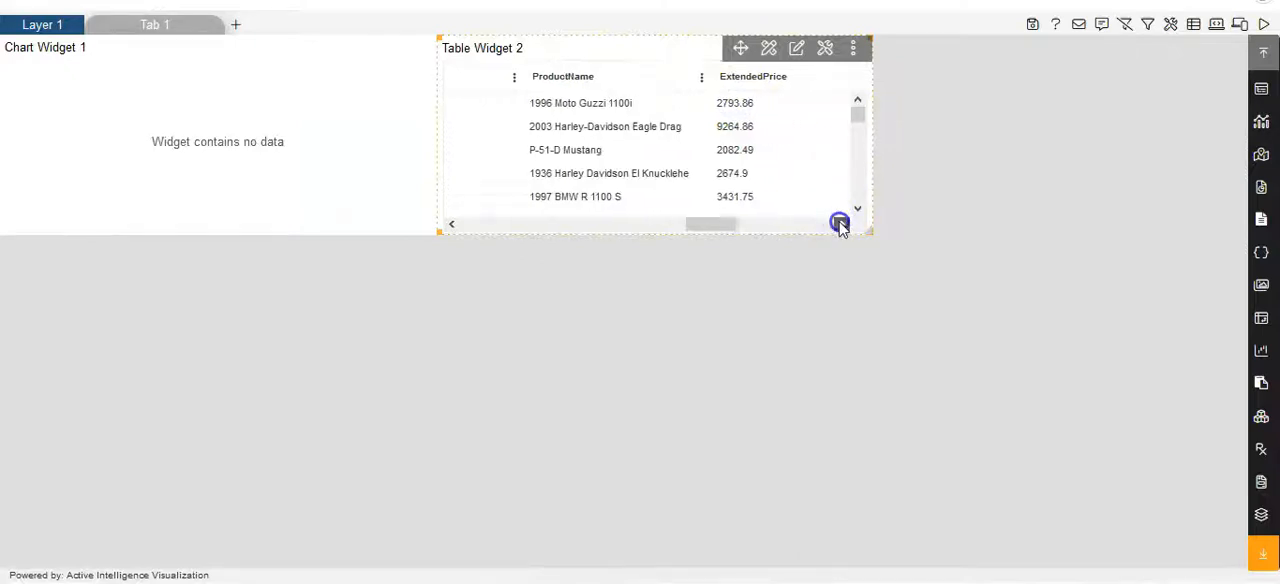
scroll(650, 130, up, 1)
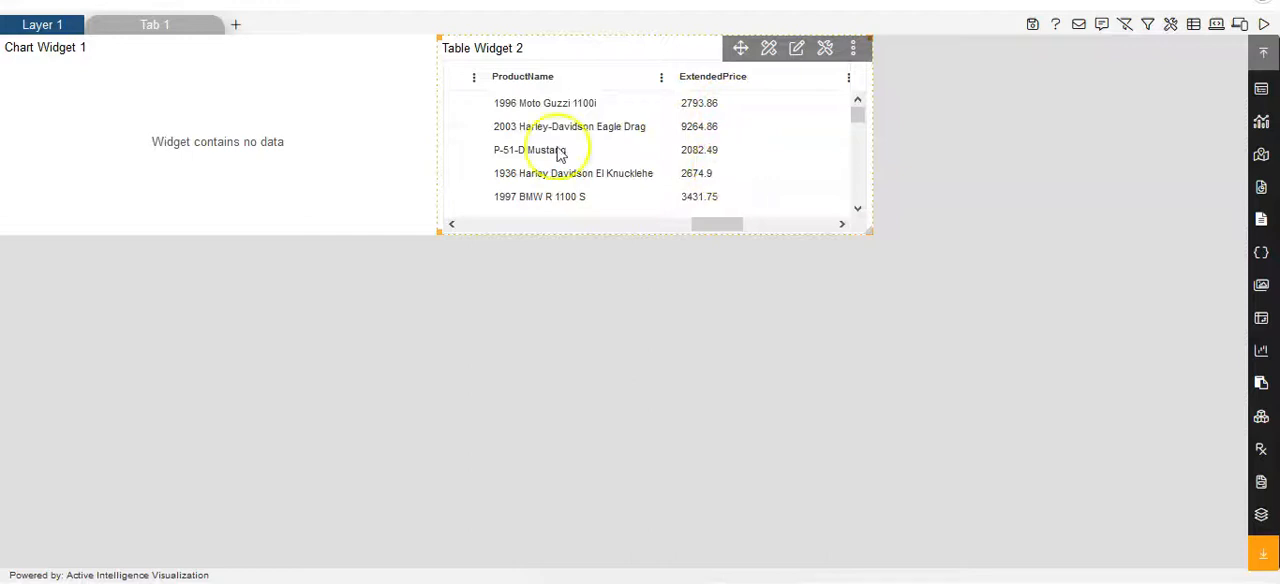
click(160, 174)
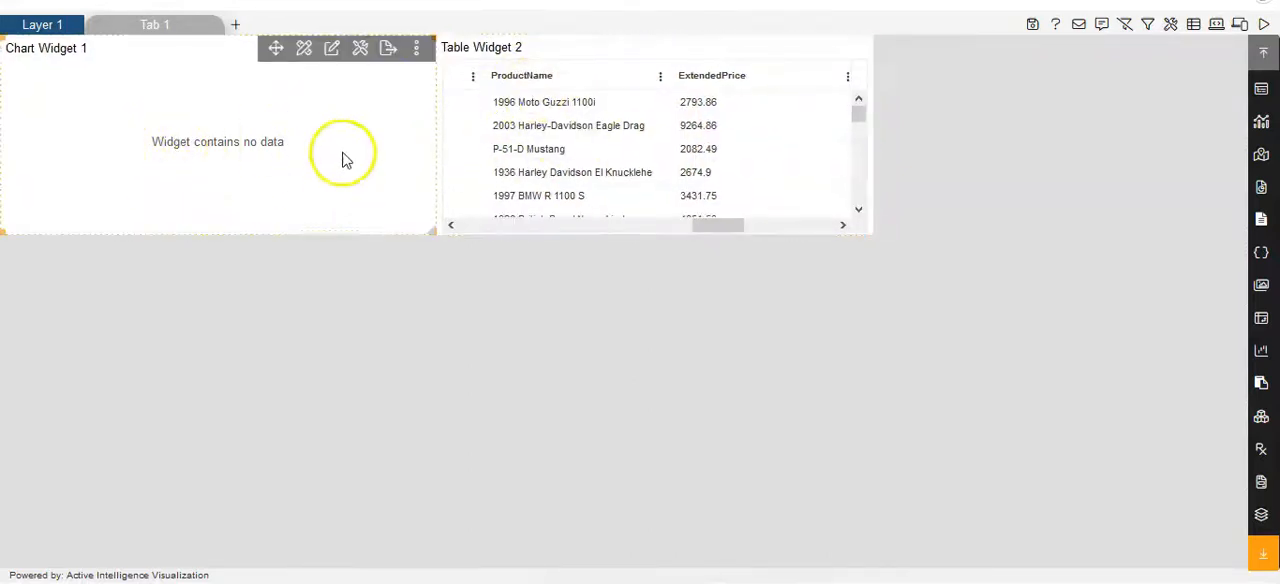
click(544, 112)
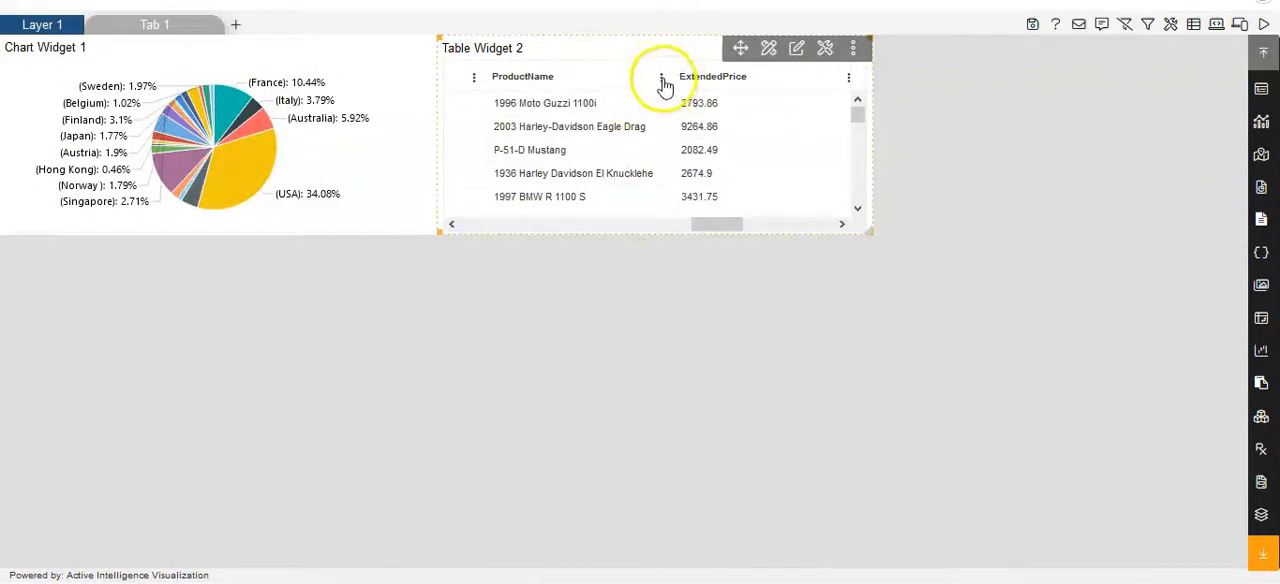
- Autofit all columns of Table Widget 2 to their contents
click(660, 80)
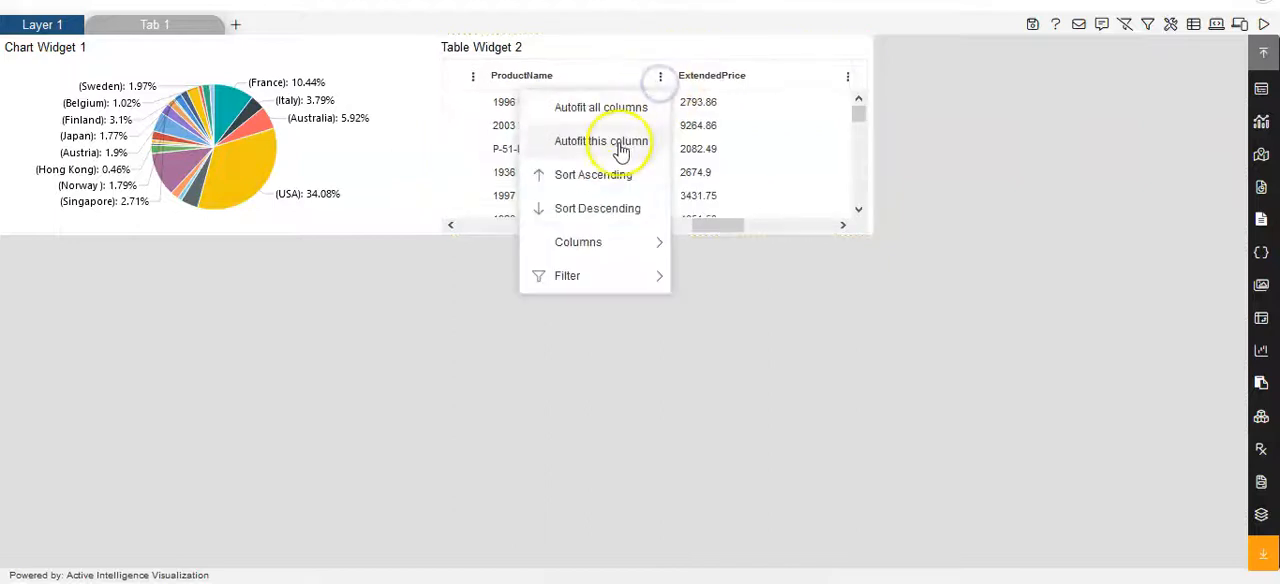
mouse_move(577, 280)
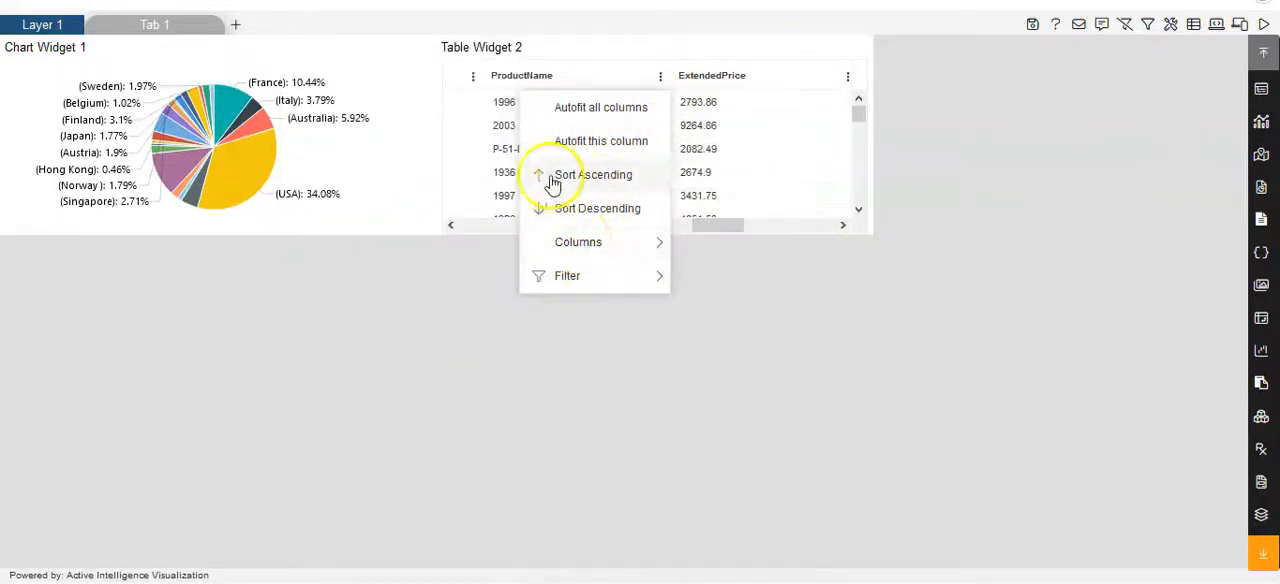
click(580, 120)
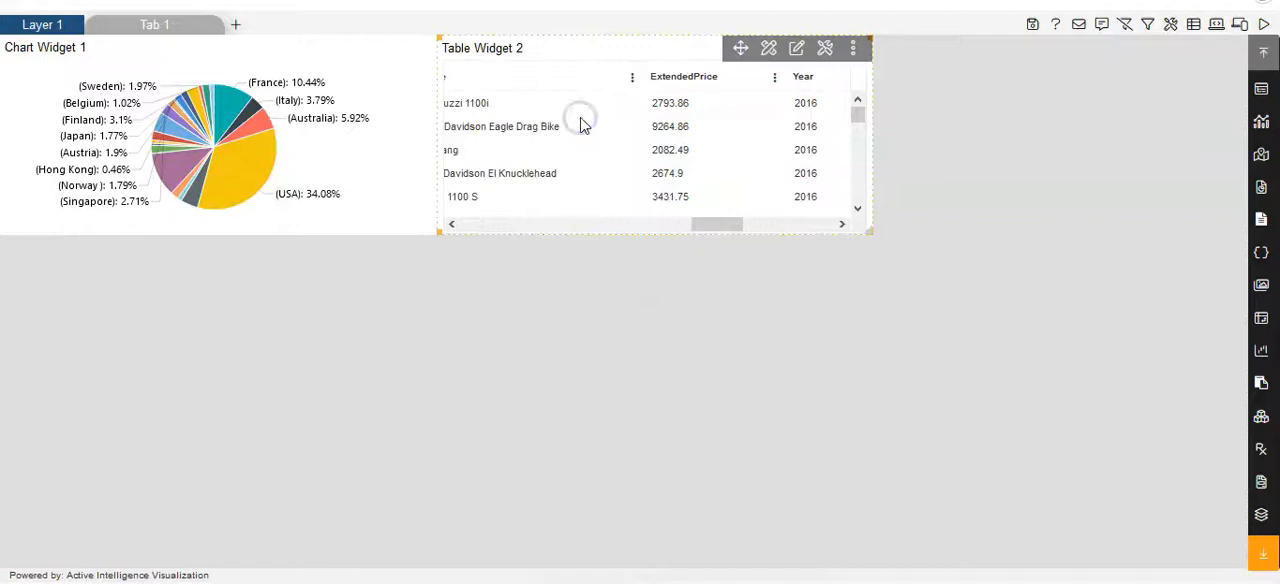
- Apply the Year column's filter in Table Widget 2 with 2016, 2017 and 2018 all selected
drag(703, 223, 742, 221)
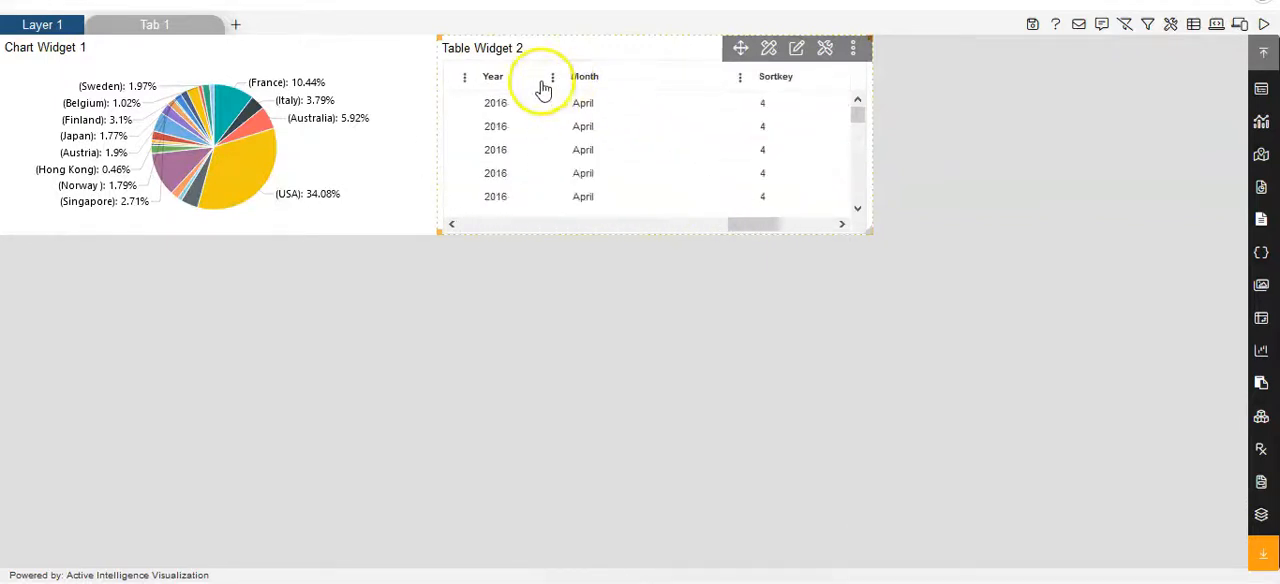
click(552, 78)
mouse_move(456, 270)
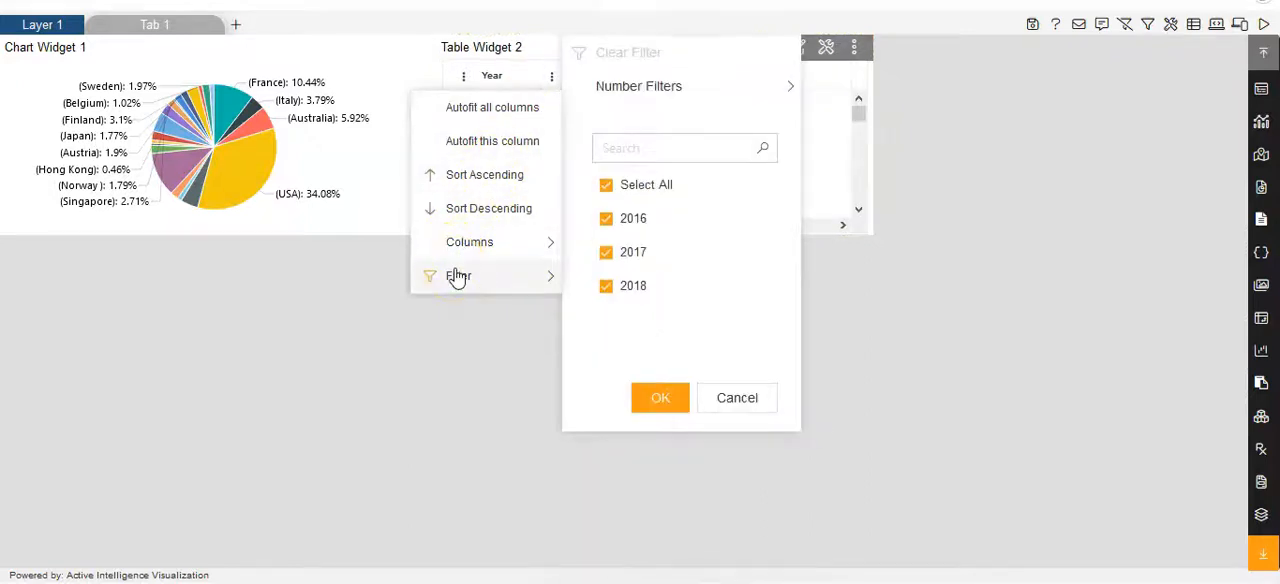
click(665, 398)
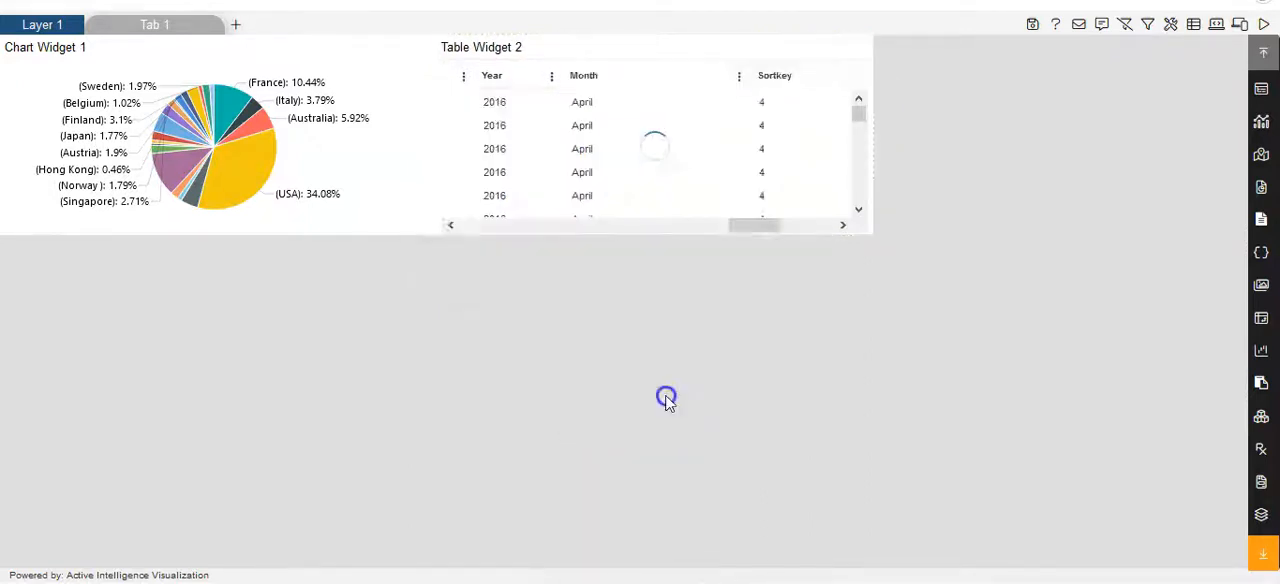
drag(803, 220, 682, 220)
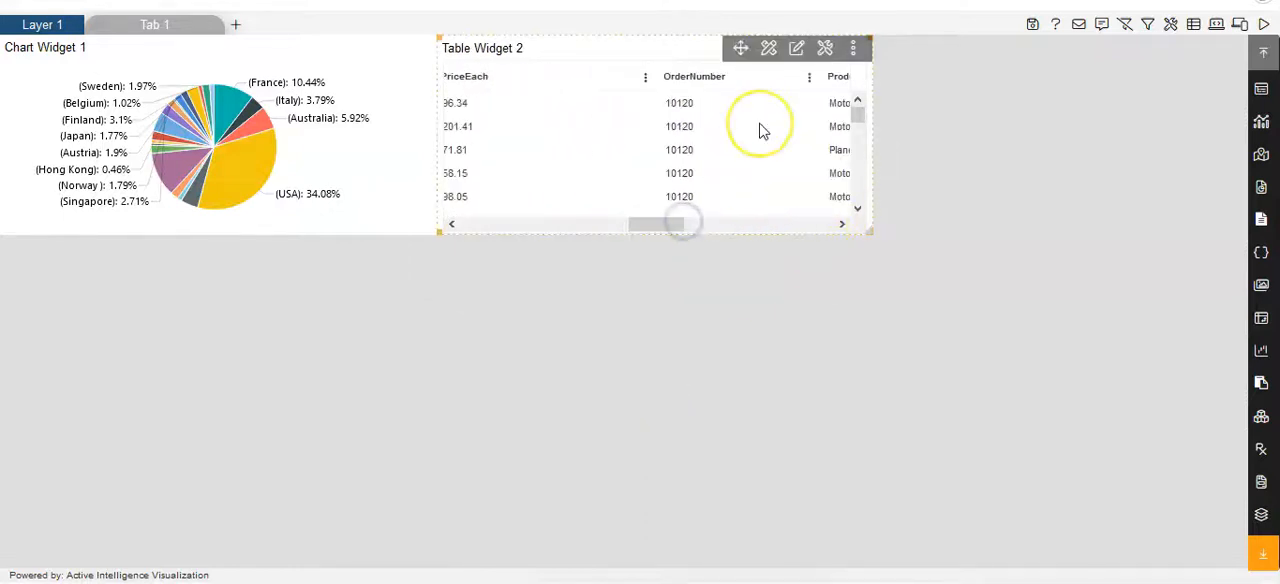